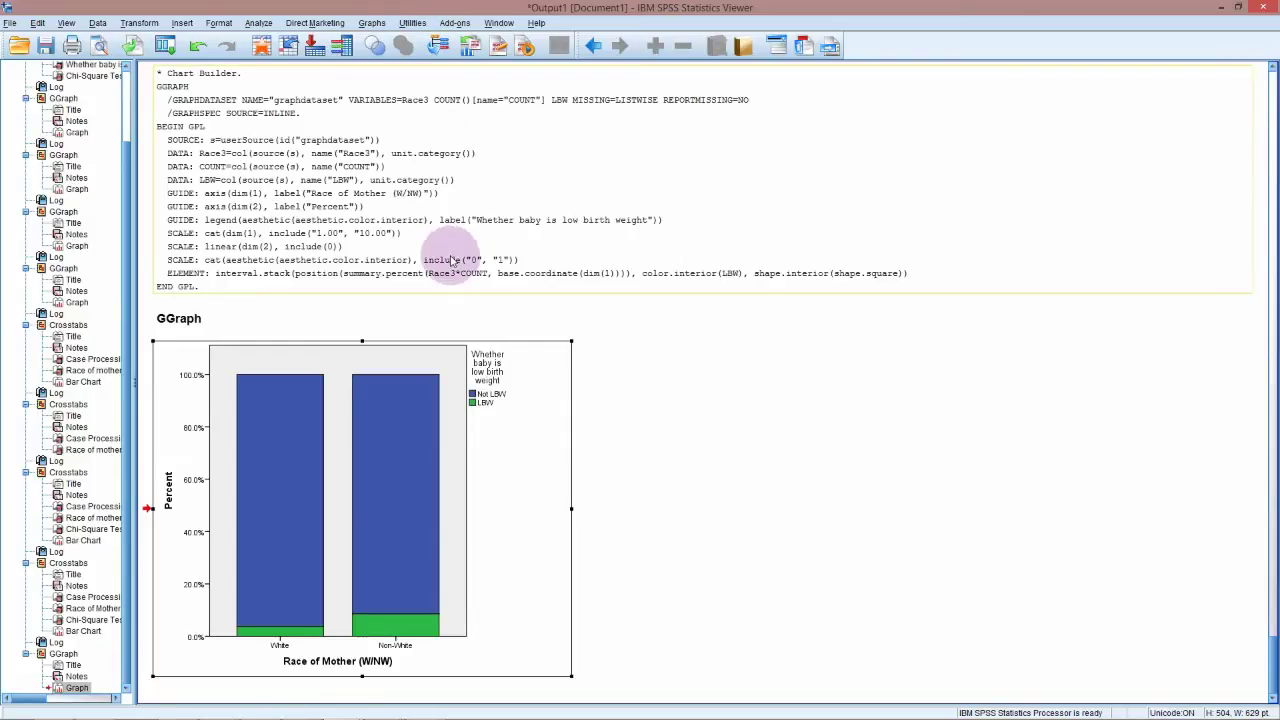
Step: Set up the race-of-mother by low-birth-weight Crosstabs again with the Risk statistic ticked
click(443, 319)
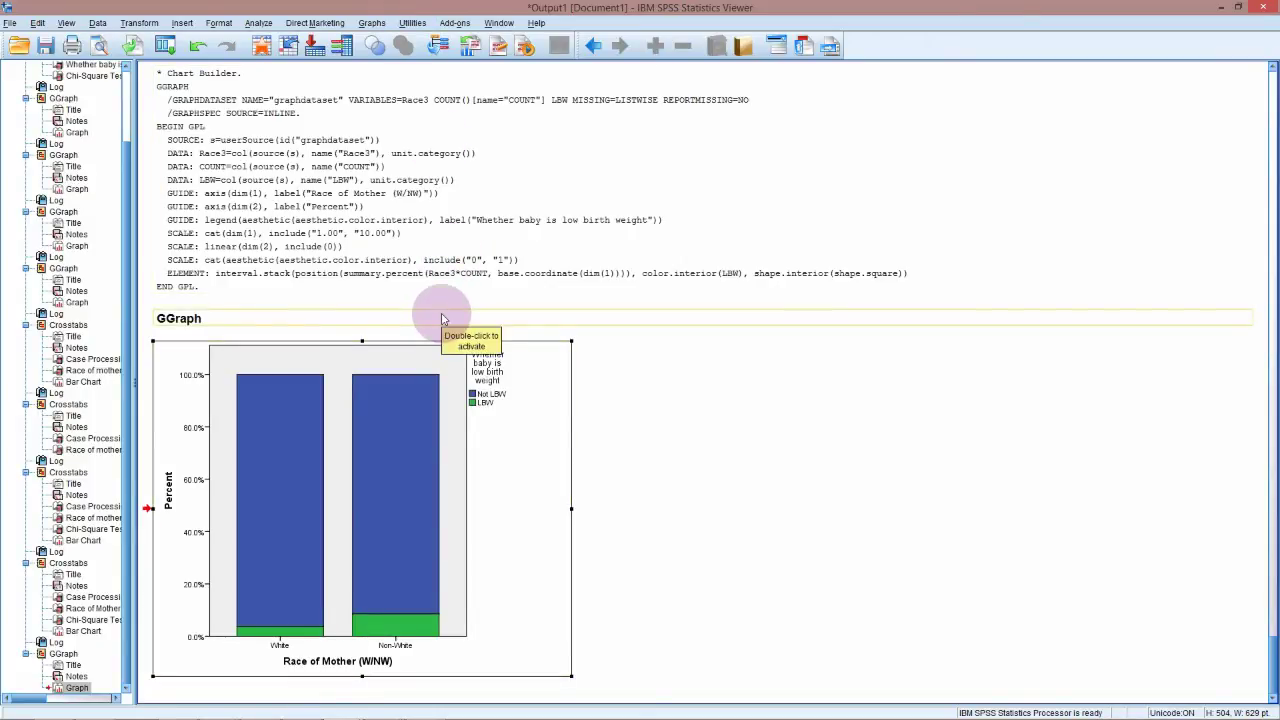
click(440, 226)
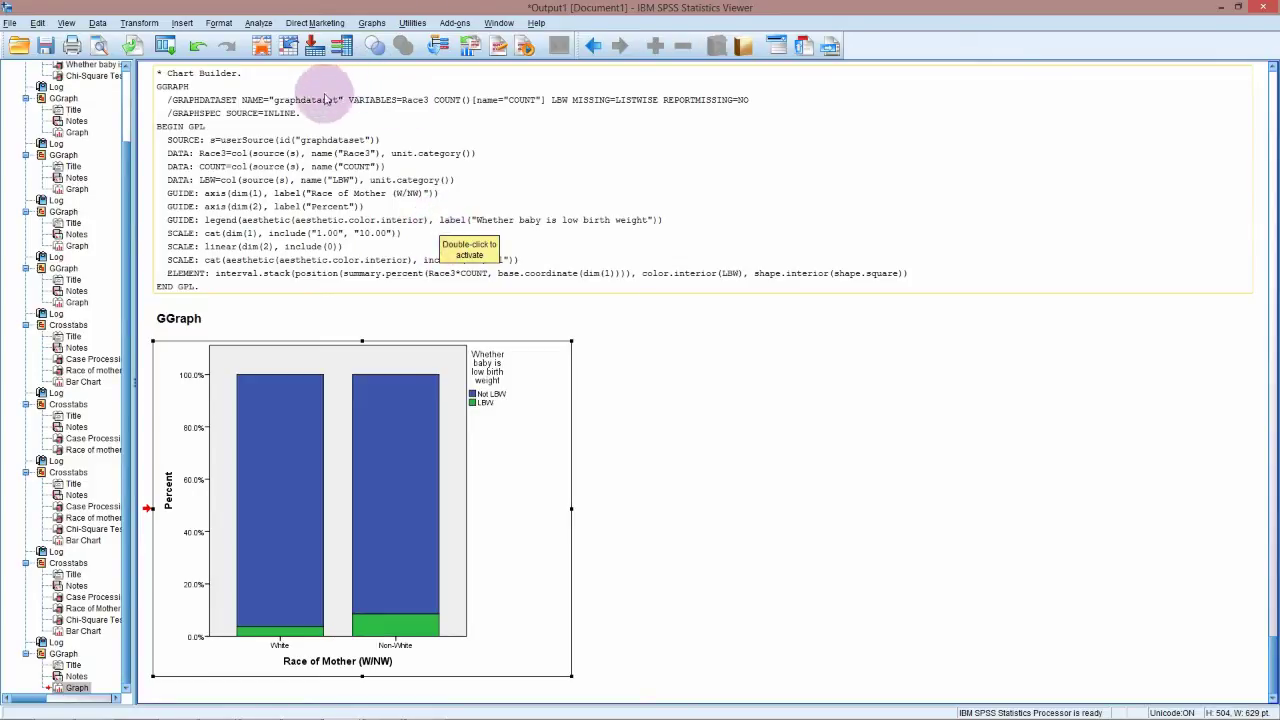
click(259, 24)
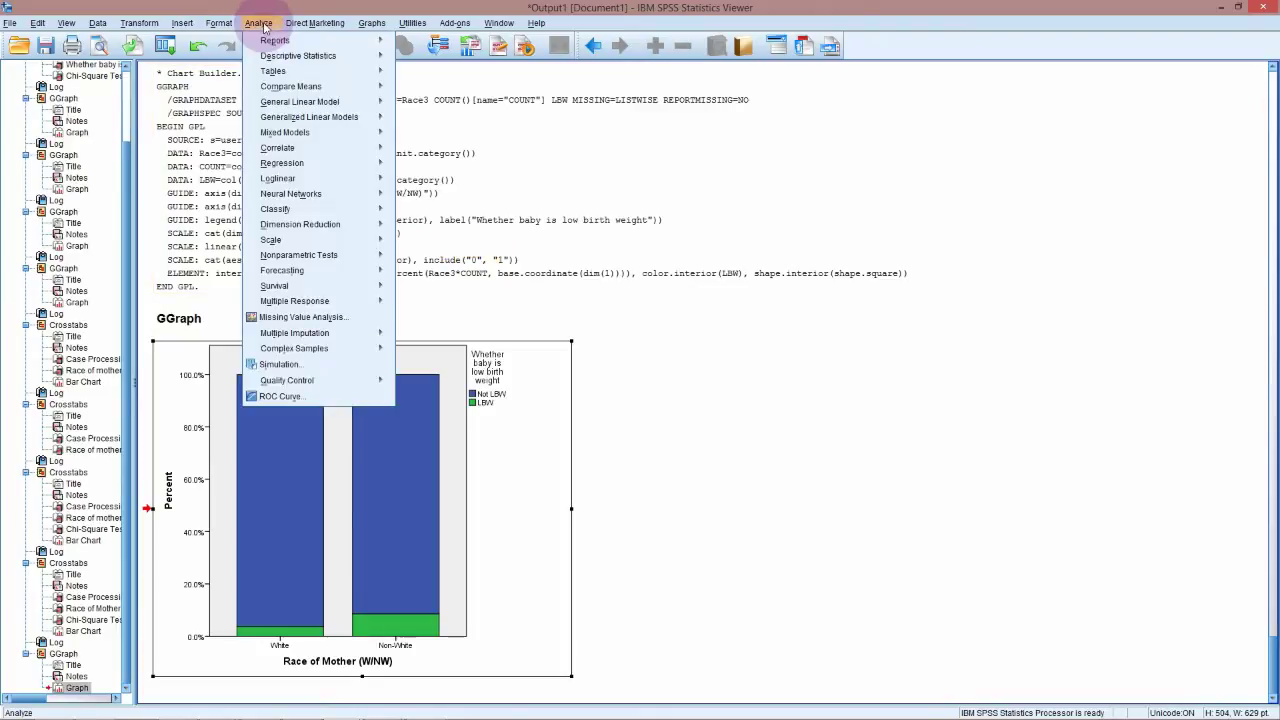
mouse_move(343, 63)
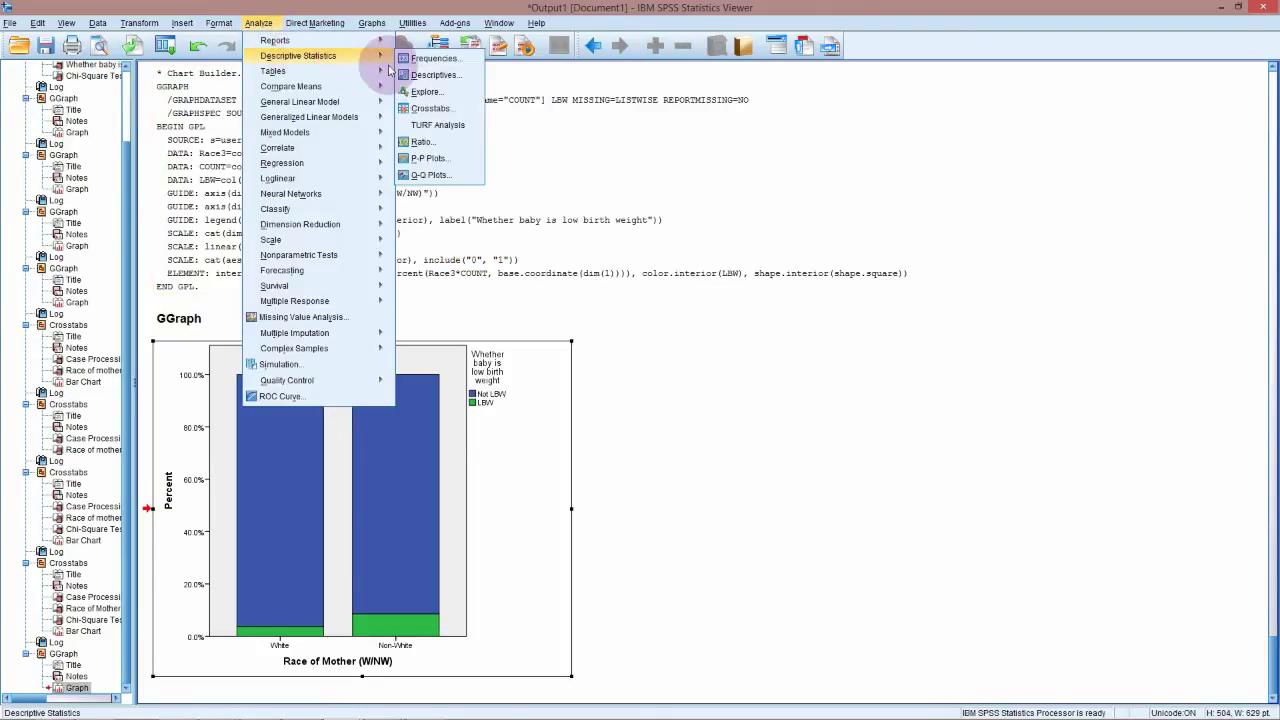
click(430, 108)
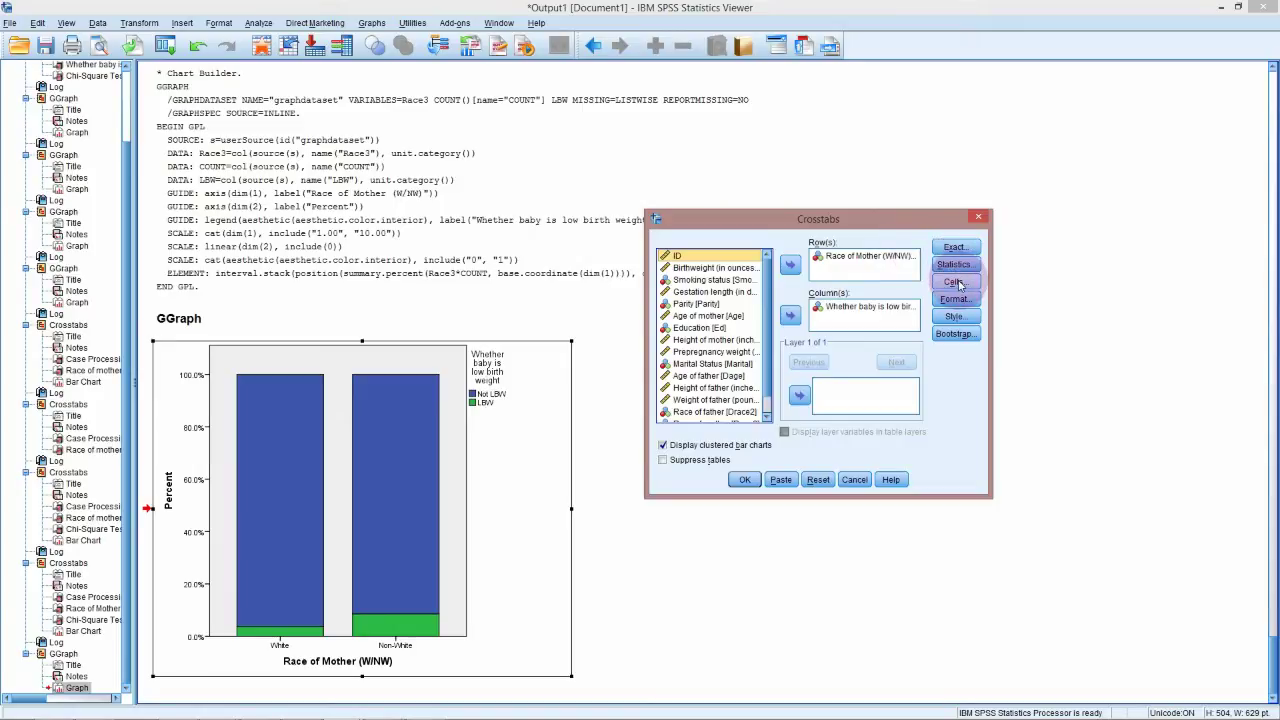
click(958, 266)
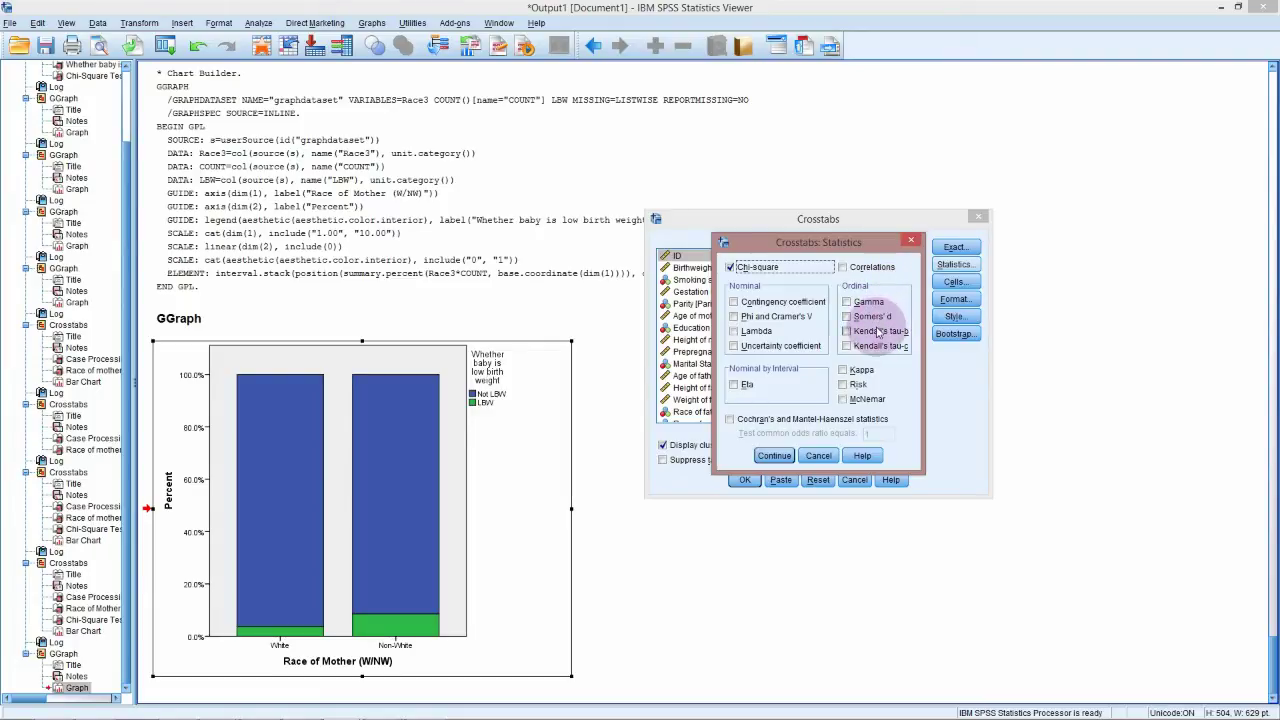
click(852, 386)
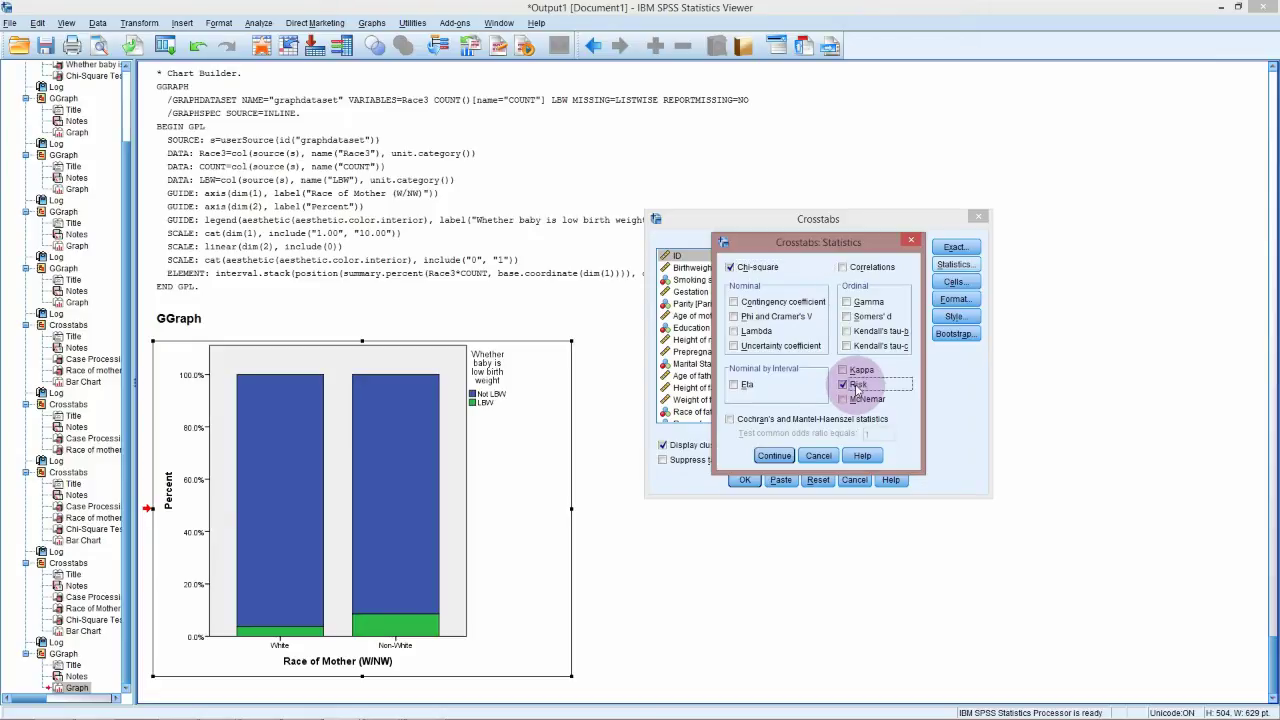
click(772, 456)
Step: Run the Crosstabs and select the Risk Estimate table showing odds ratio 2.410
click(744, 479)
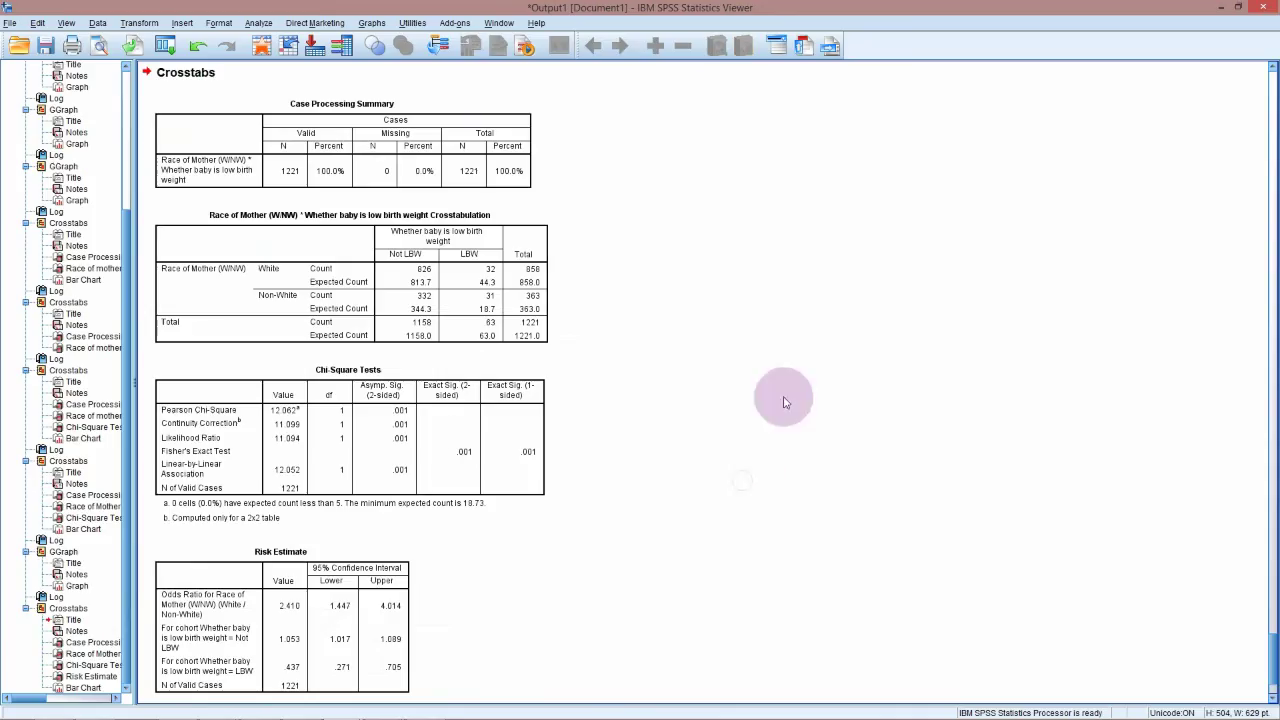
click(308, 562)
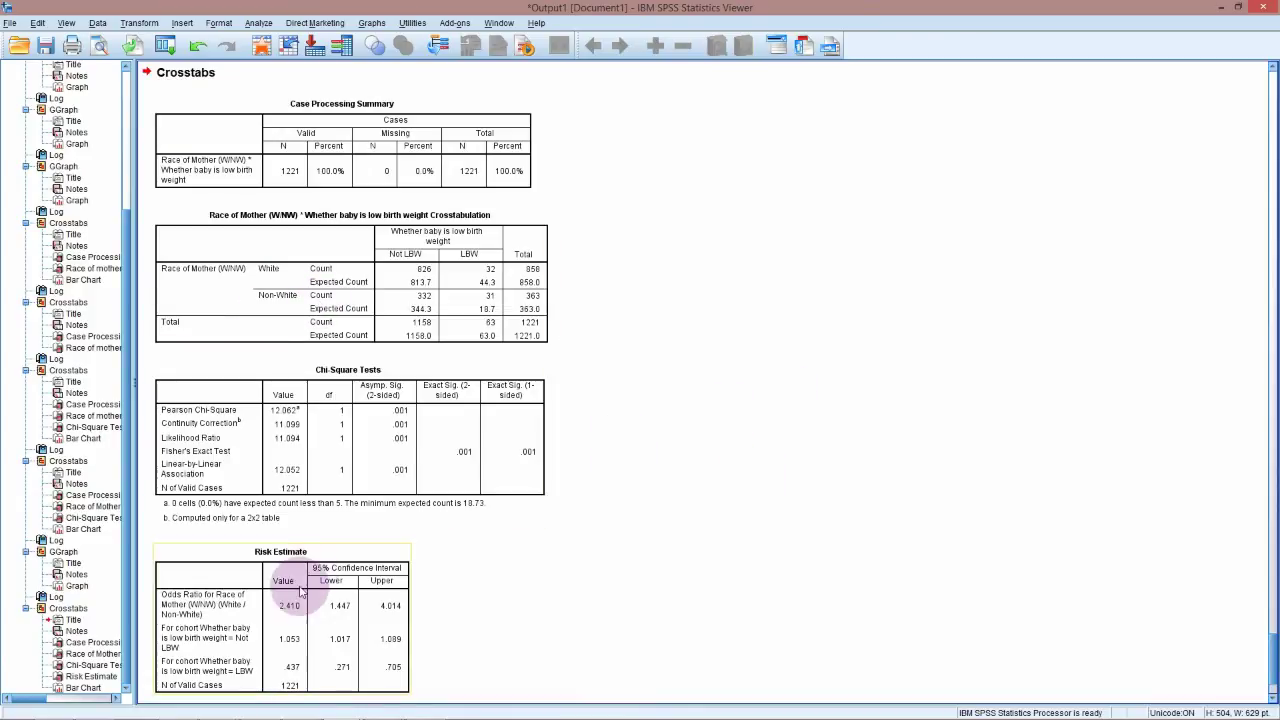
click(290, 600)
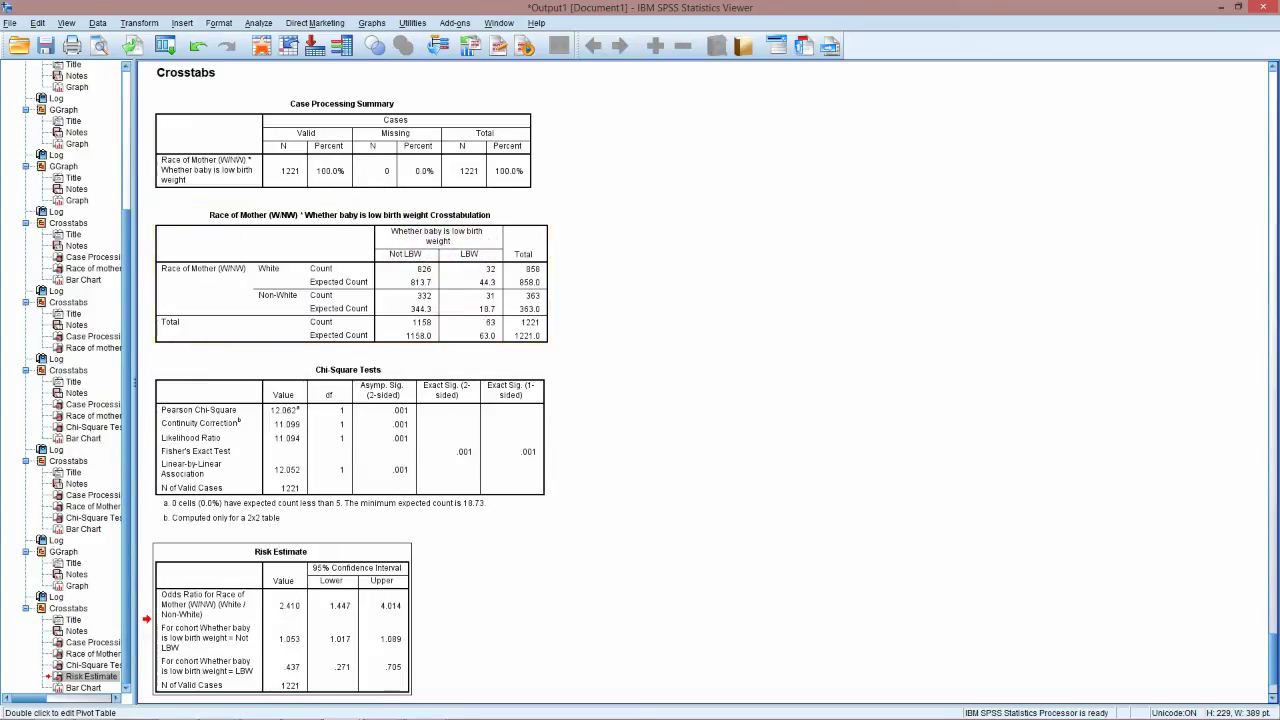
key(alt+Tab)
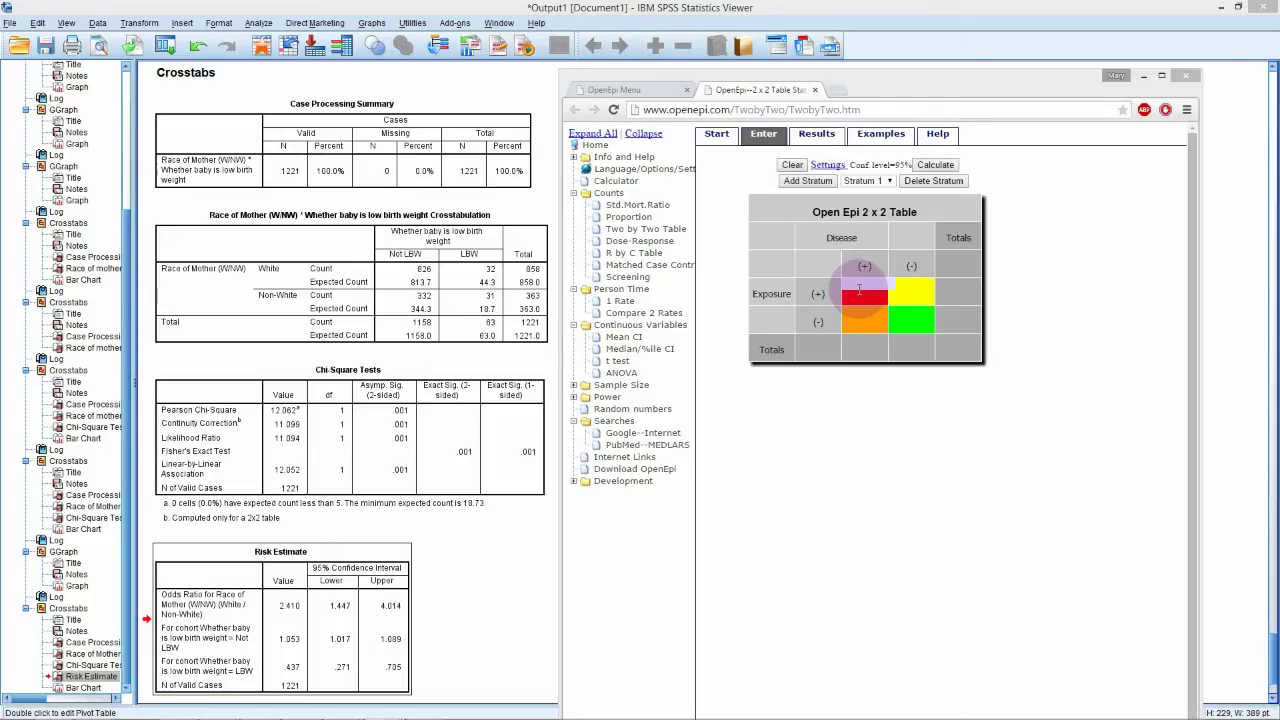
Step: Rename the exposed row label of the OpenEpi 2x2 table to 'Non-white'
click(859, 289)
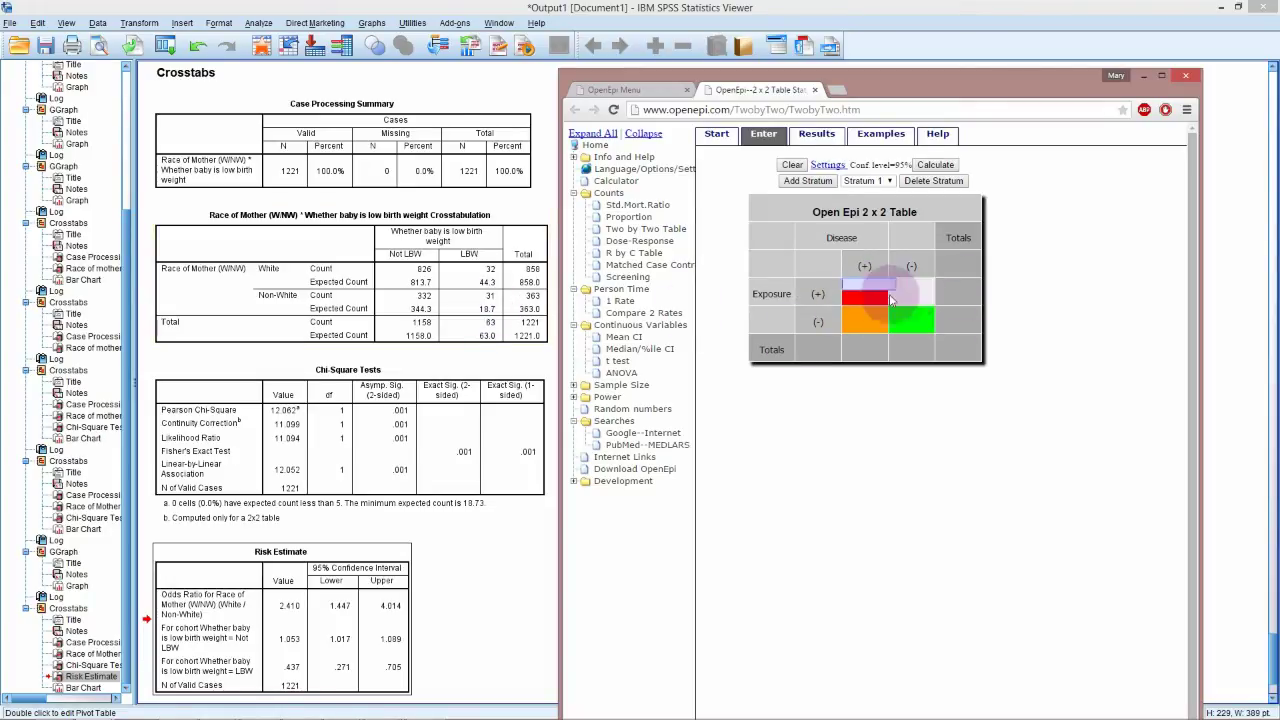
click(818, 293)
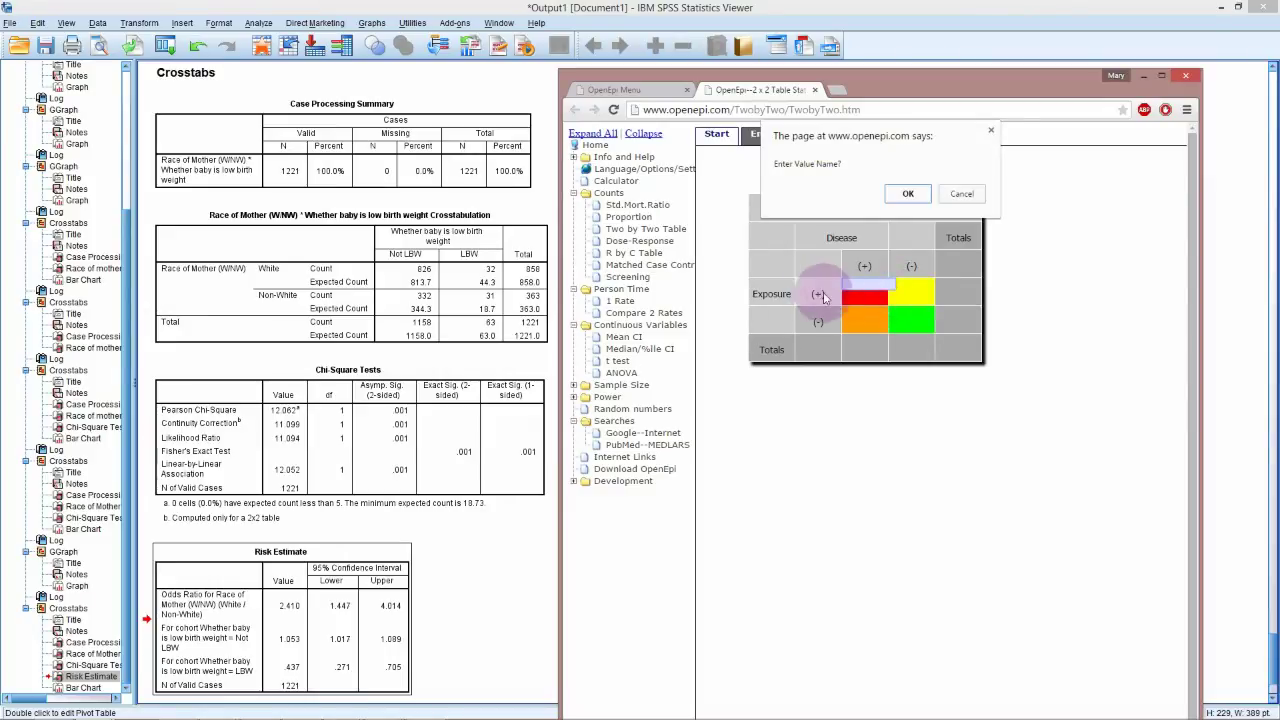
click(905, 195)
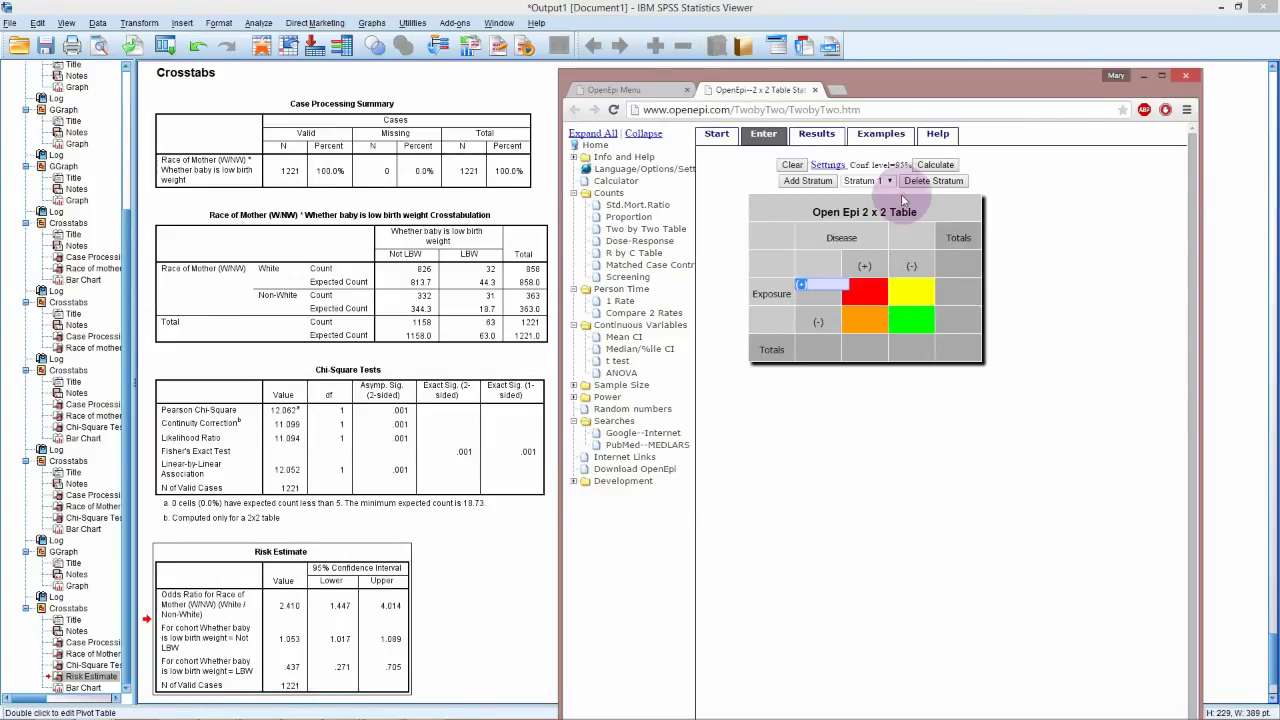
click(760, 259)
text(NOn-white)
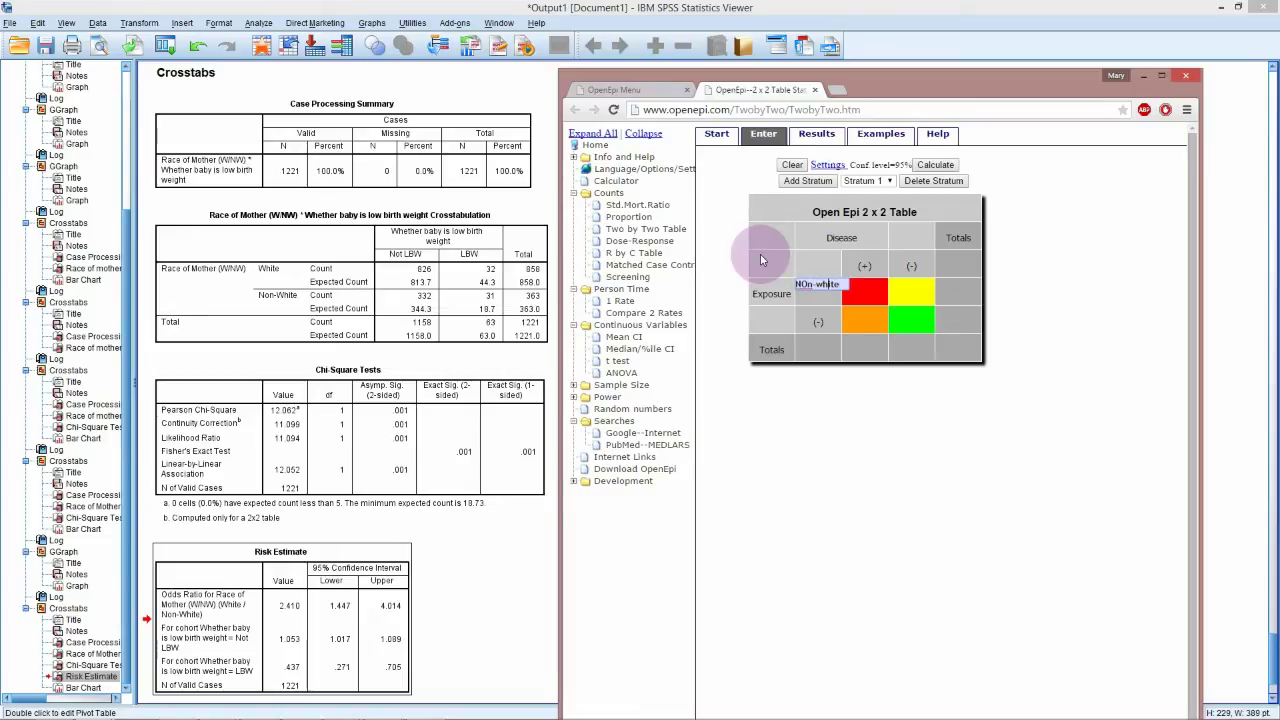
key(Home)
key(Right)
key(Right)
key(BackSpace)
text(o)
key(ctrl+a)
Step: Rename the unexposed row label to 'white'
click(814, 333)
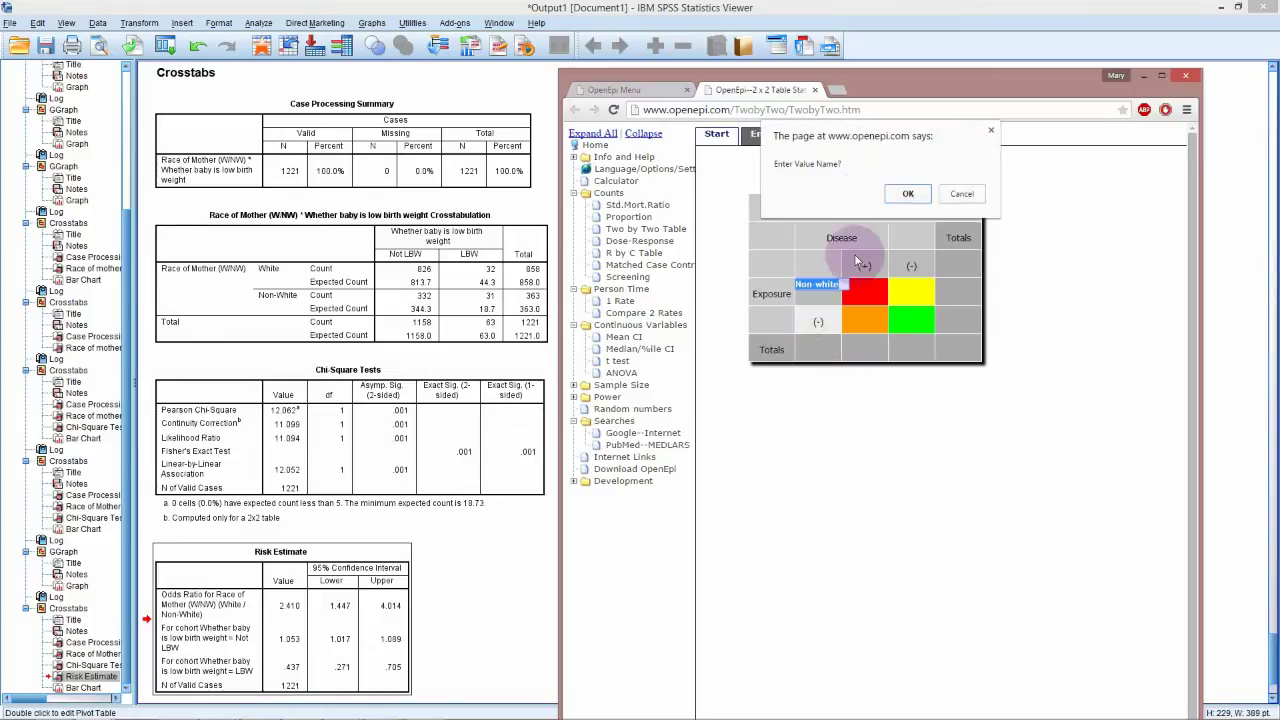
click(900, 191)
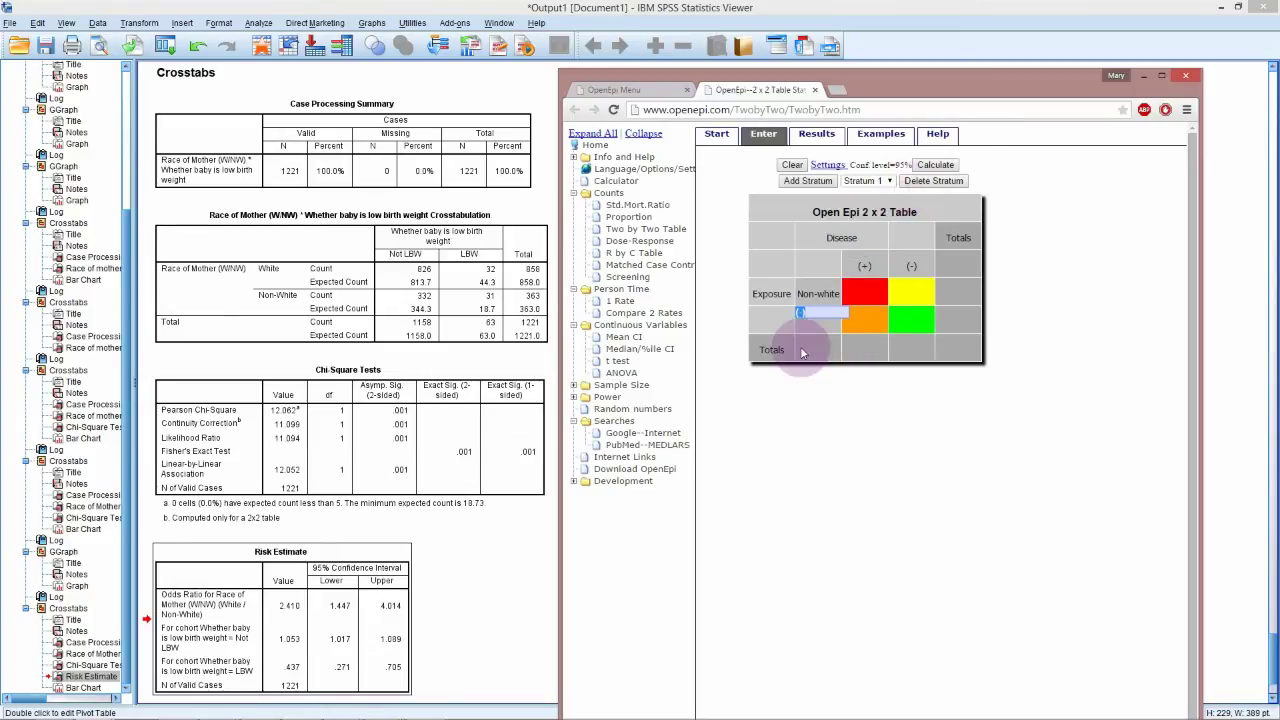
text(white)
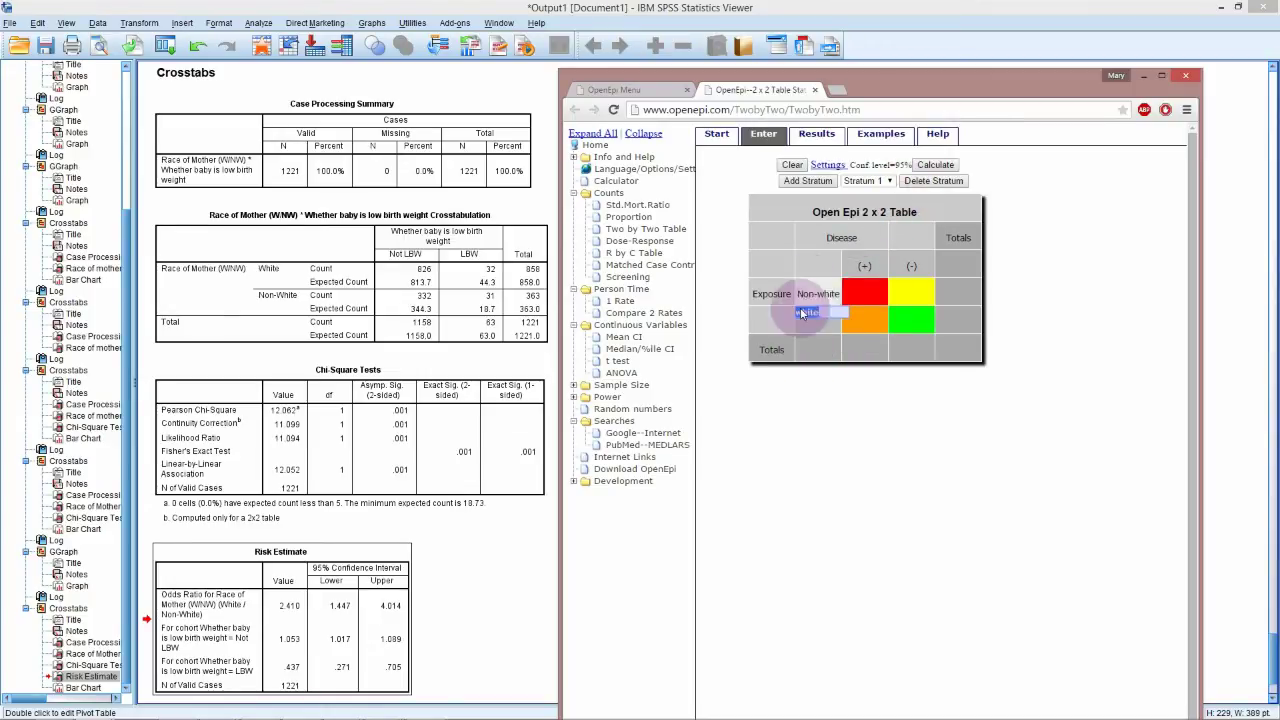
key(ctrl+a)
Step: Name the disease columns 'LBW' and 'Not-LBW'
click(864, 265)
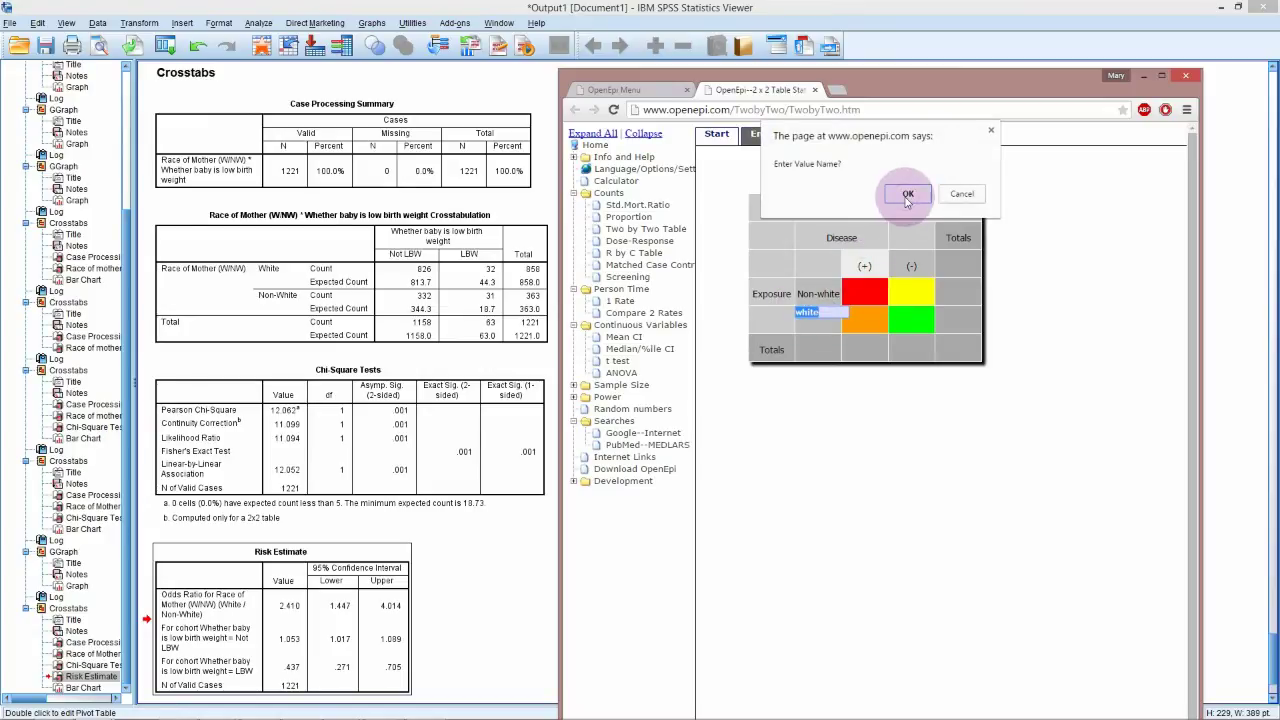
click(896, 191)
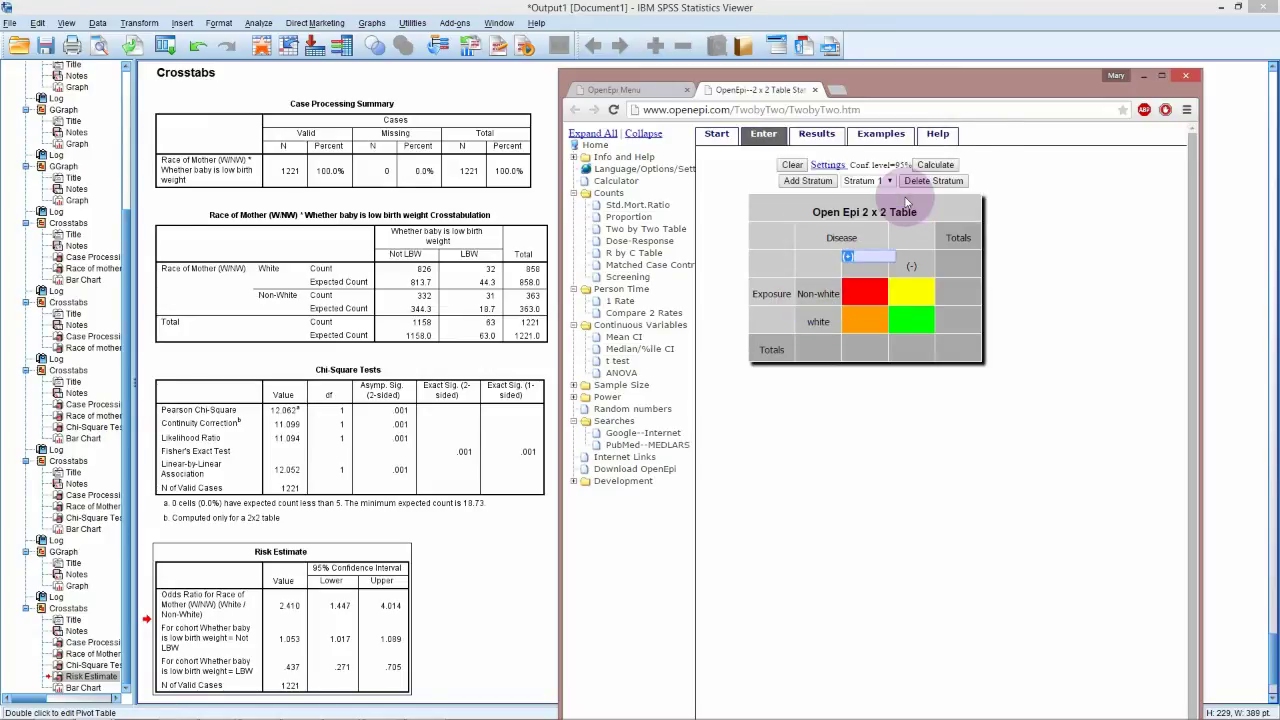
text(LBW)
key(ctrl+a)
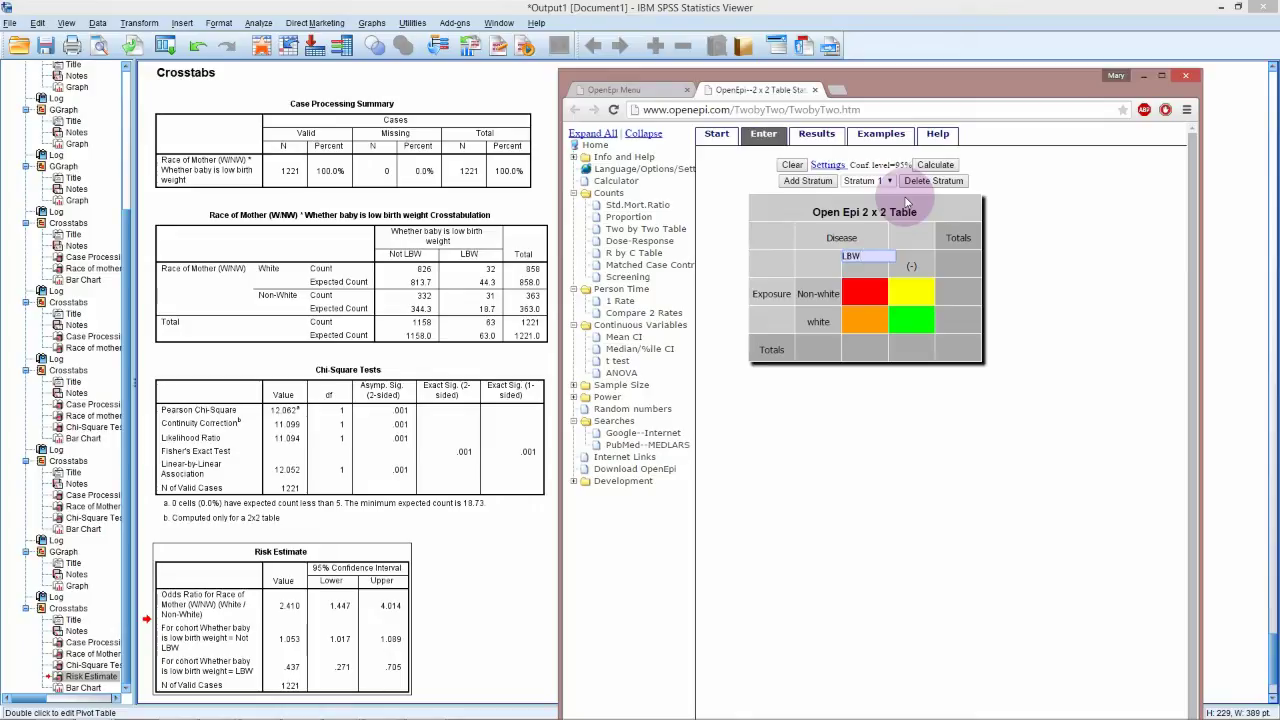
click(925, 268)
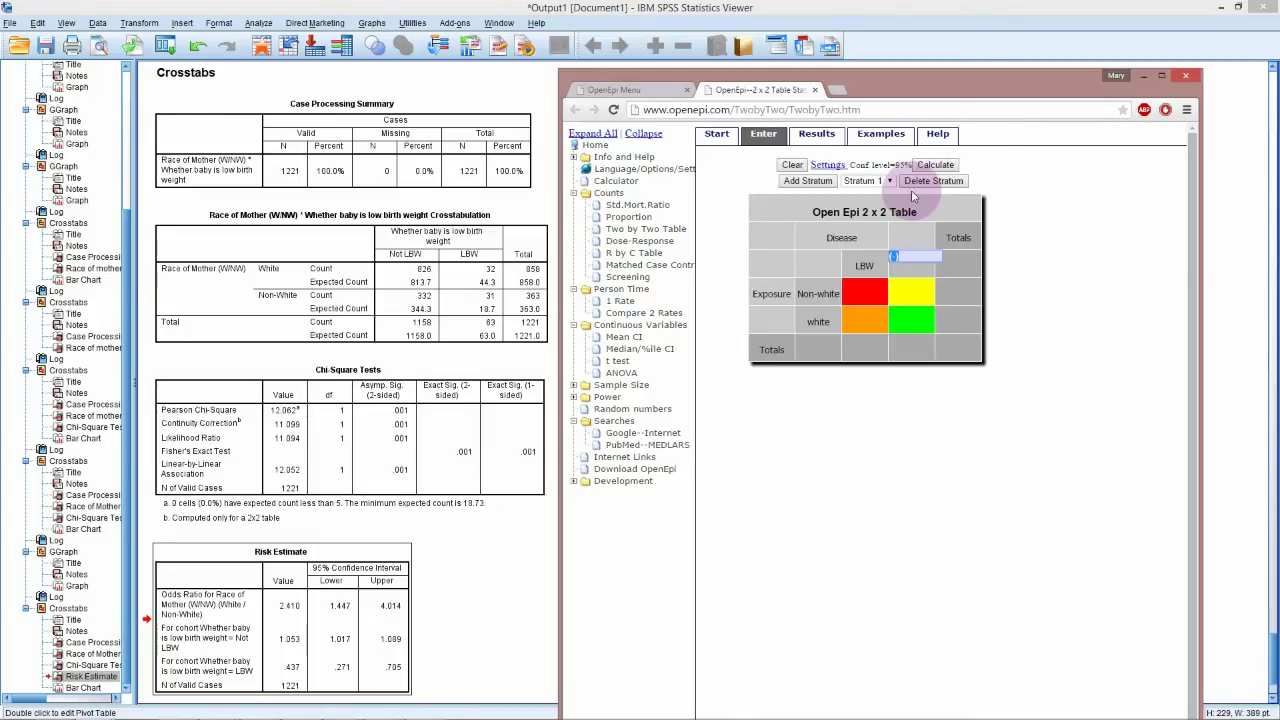
click(902, 193)
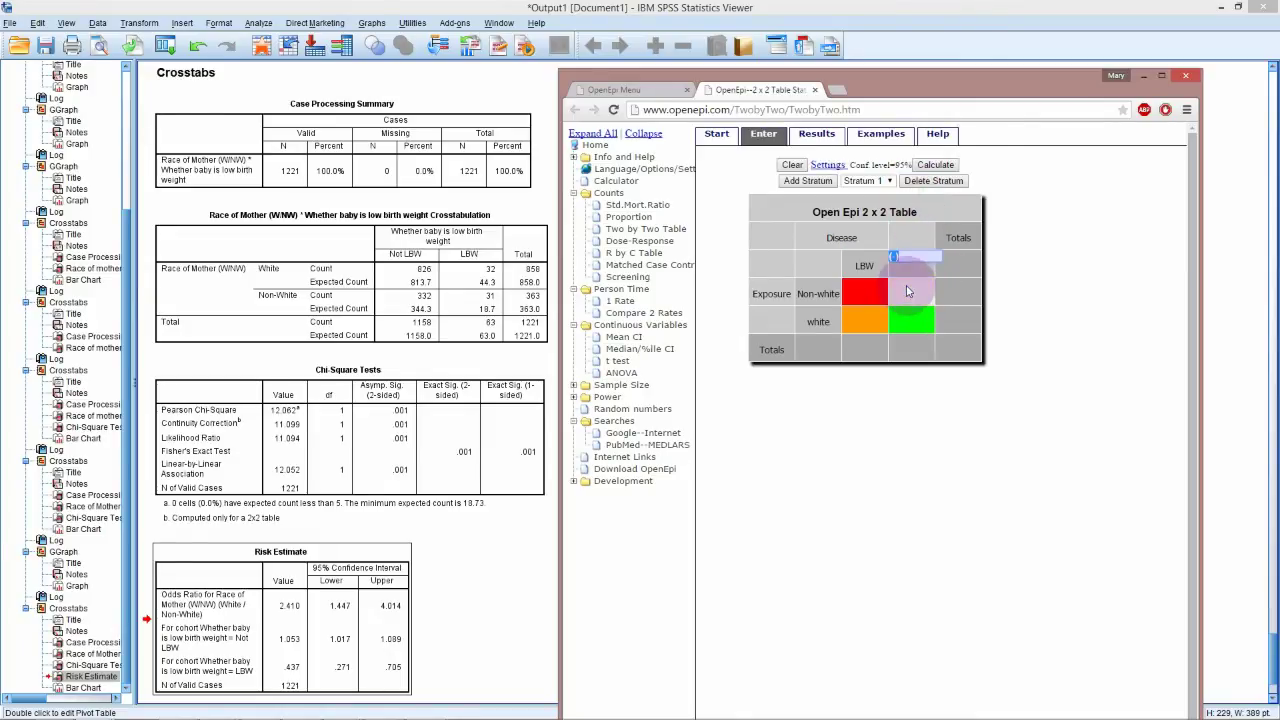
text(Not-LBW)
Step: Capitalise the unexposed row label to 'White', then check the SPSS crosstab counts
click(818, 321)
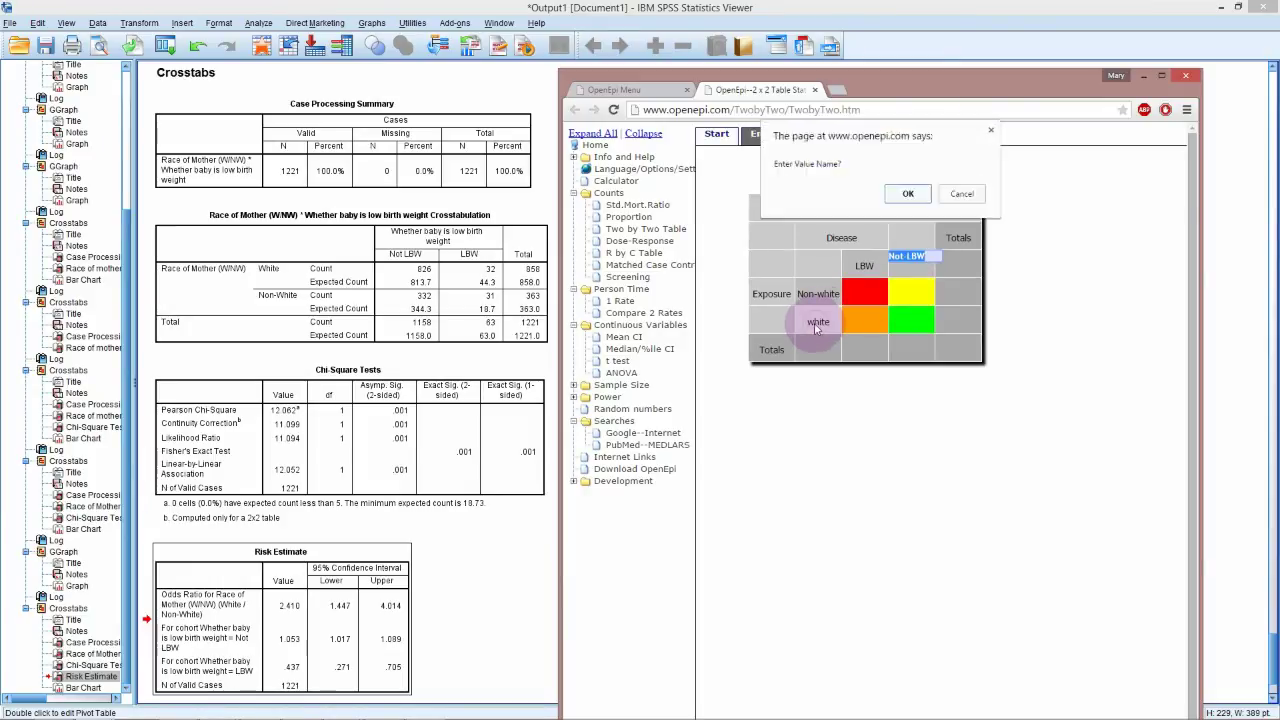
click(907, 193)
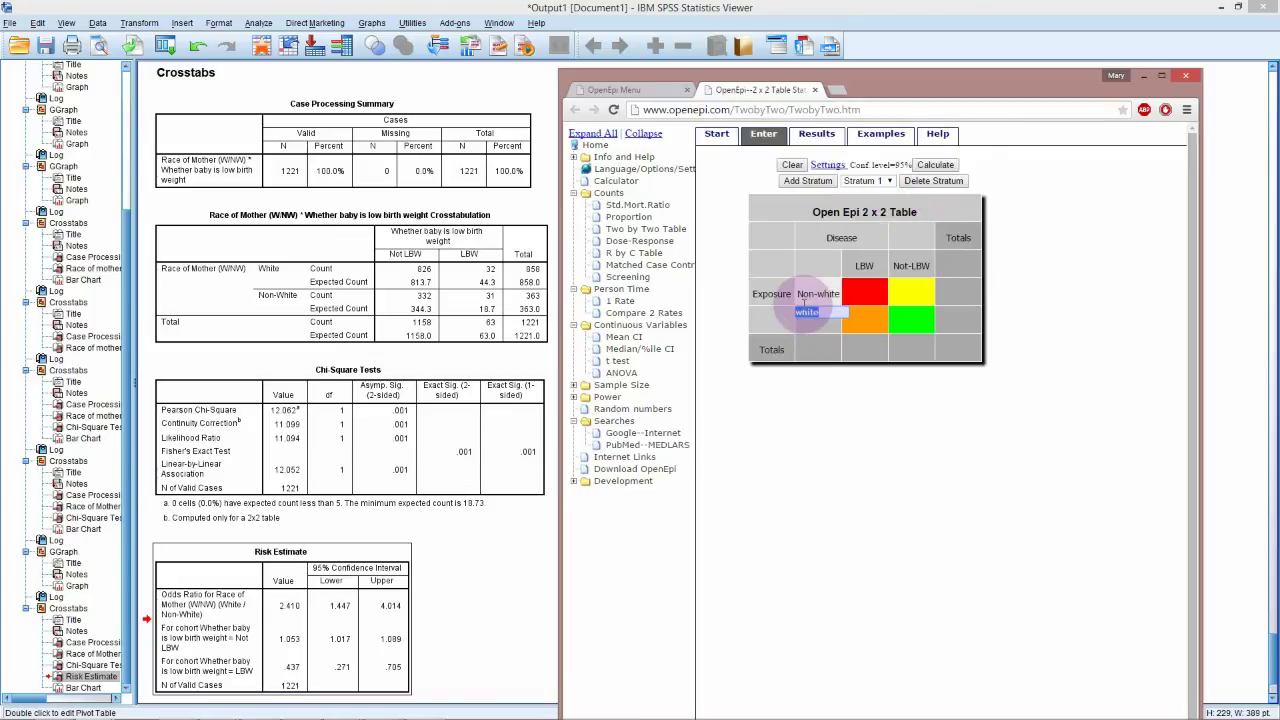
click(806, 312)
click(822, 316)
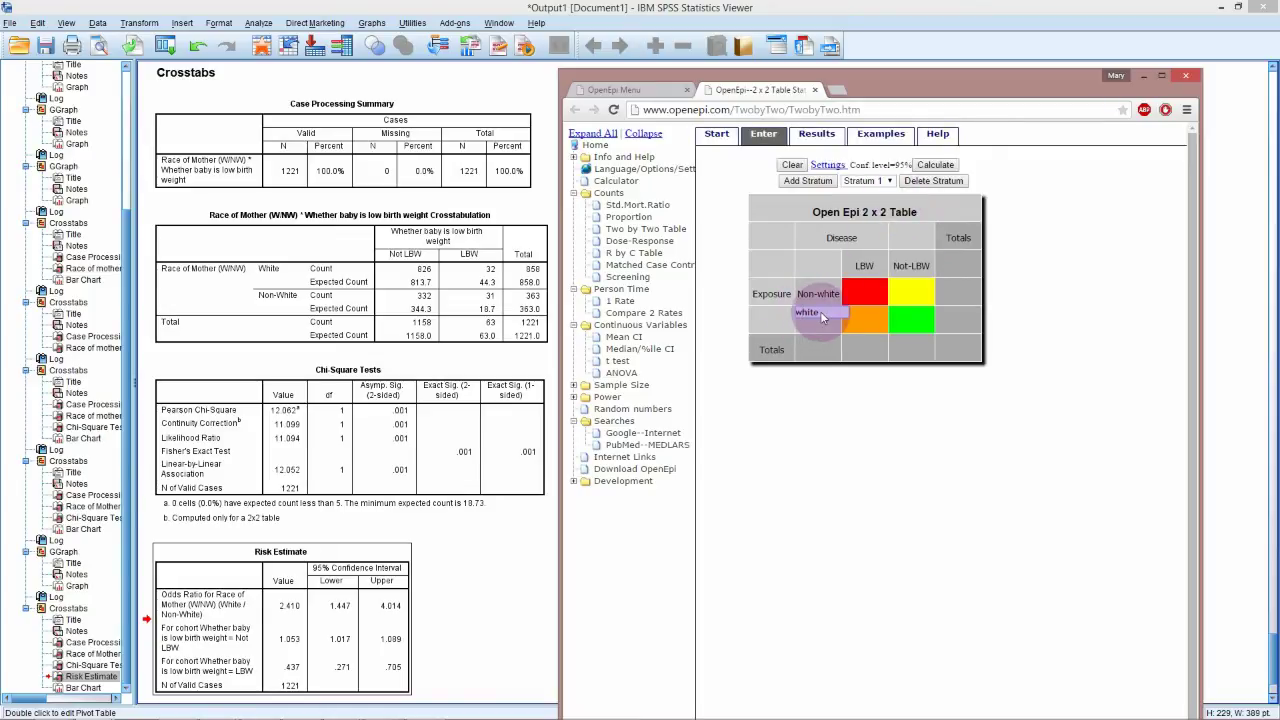
key(Home)
key(Delete)
text(W)
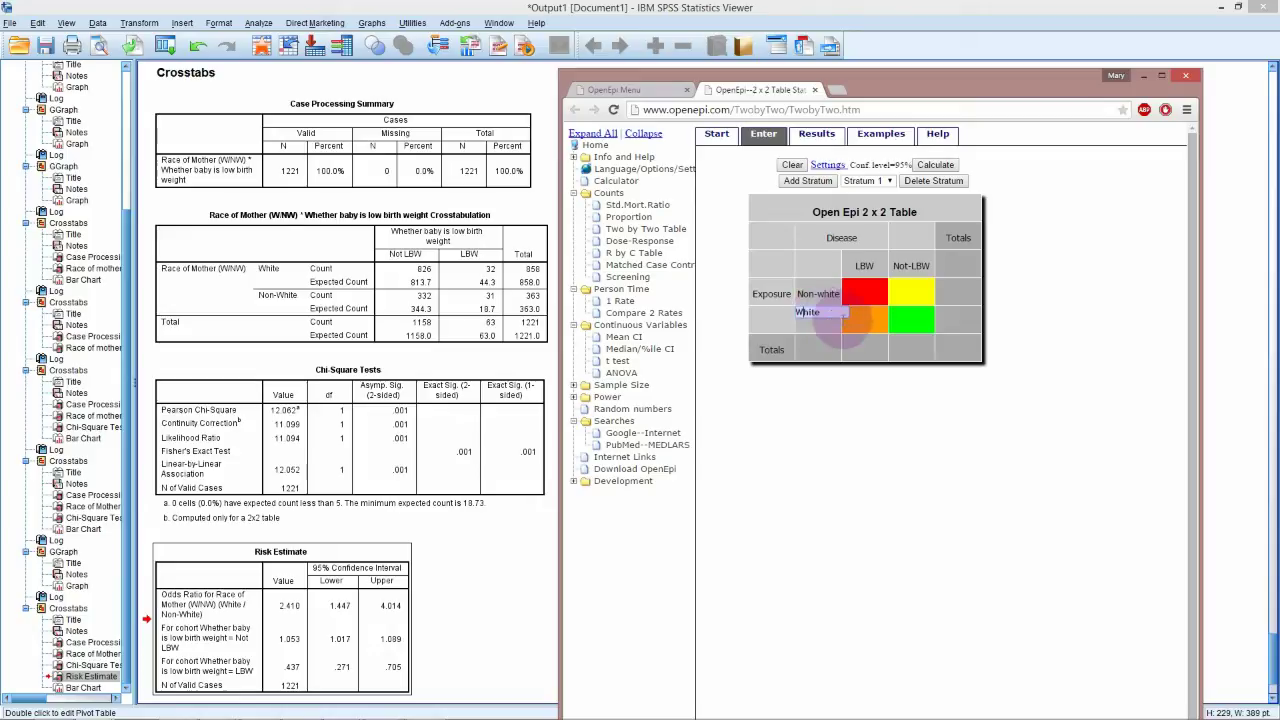
double_click(822, 316)
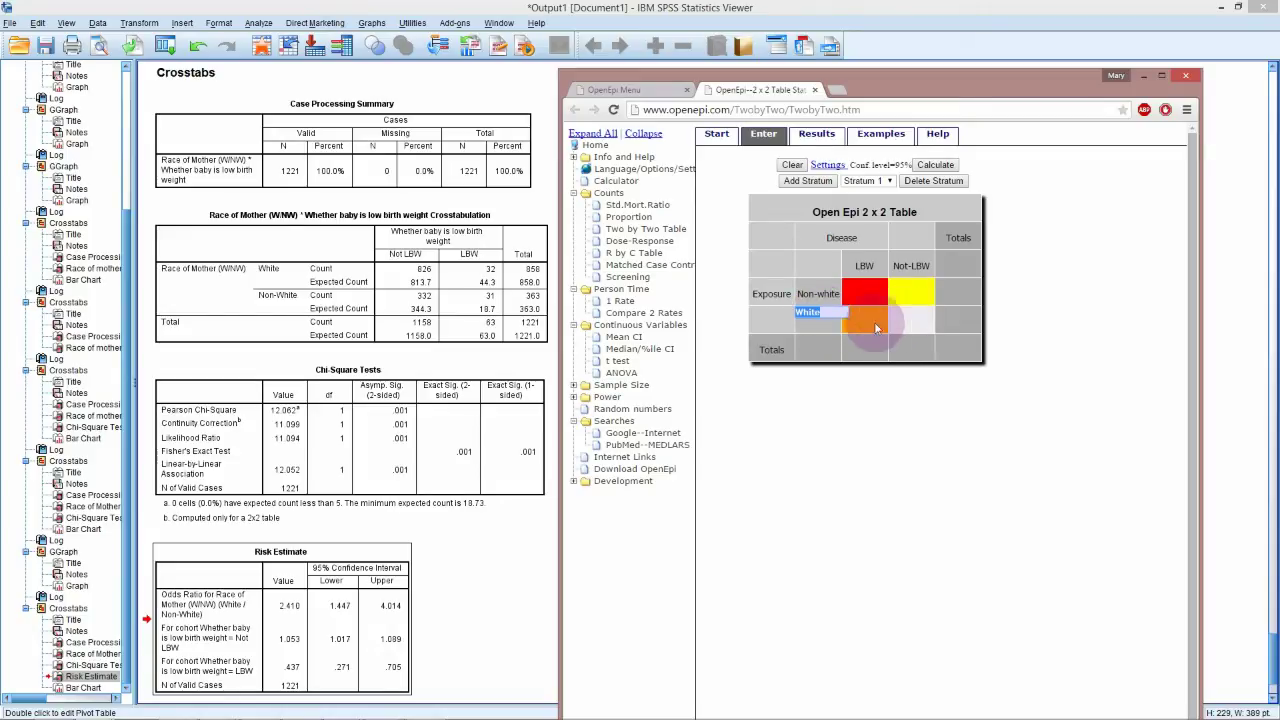
click(410, 256)
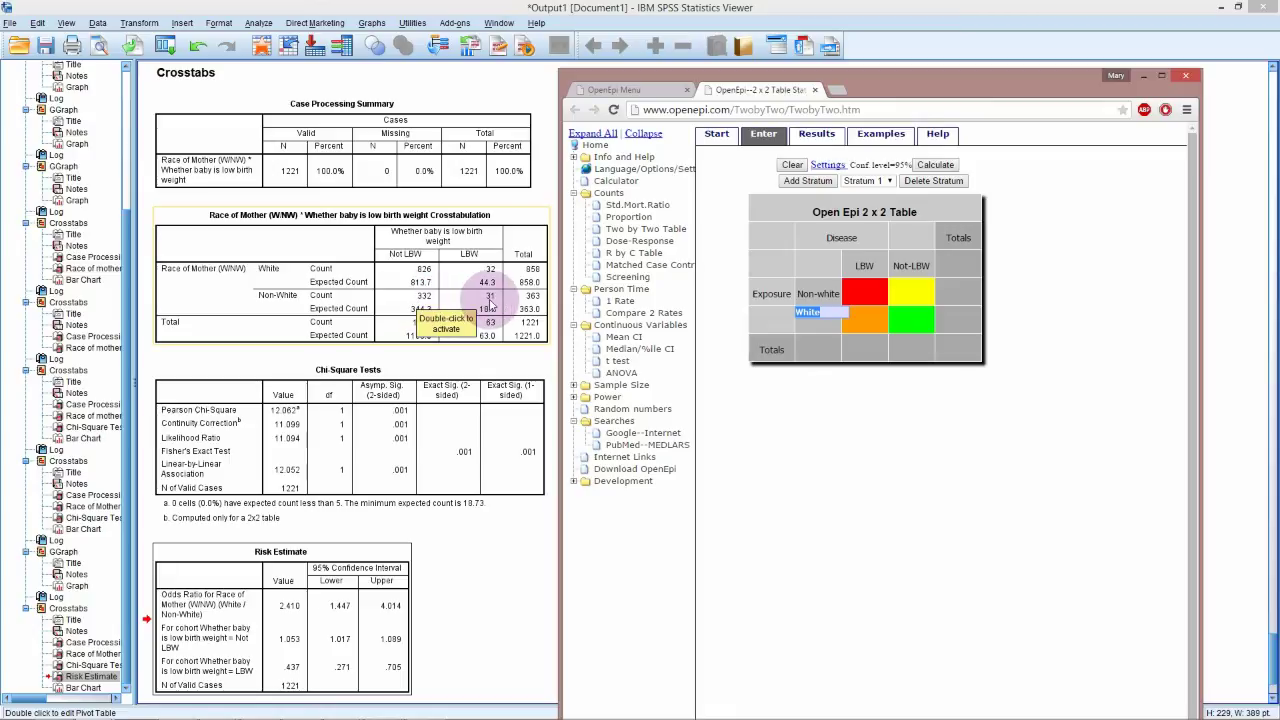
Step: Enter counts 31 and 332 for Non-white, and 32 and 826 for White
click(872, 300)
text(31)
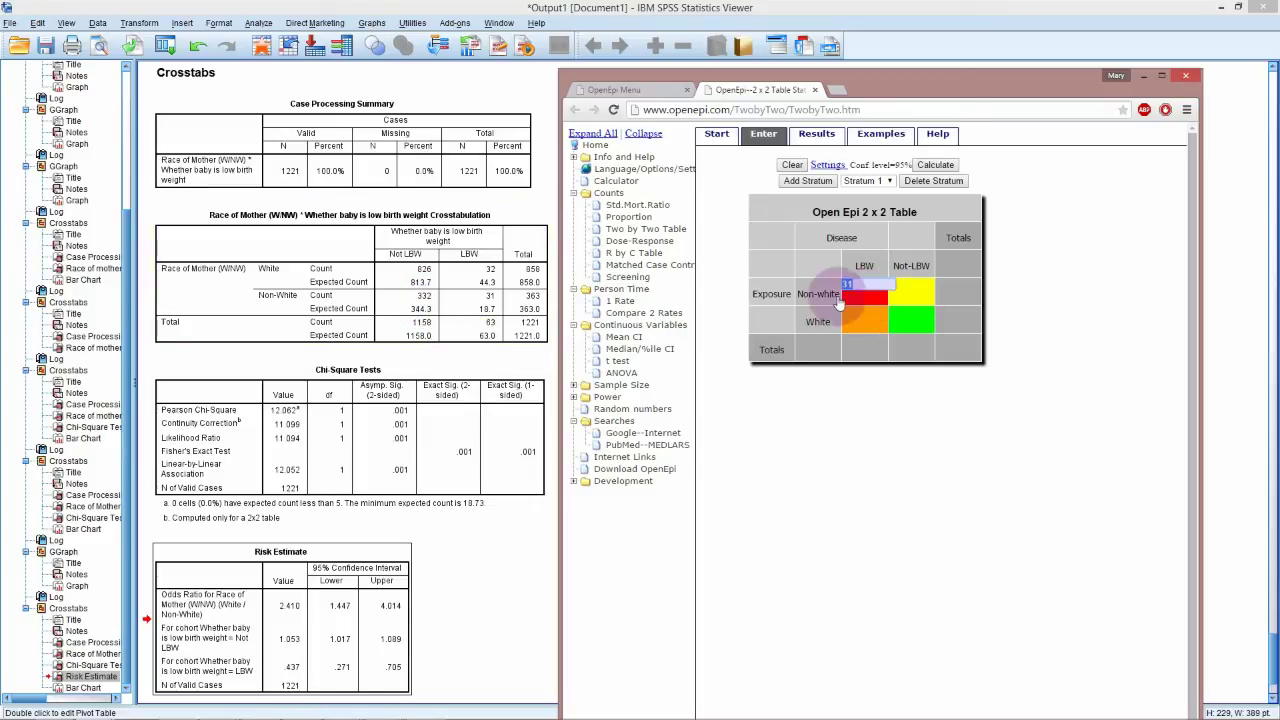
click(910, 303)
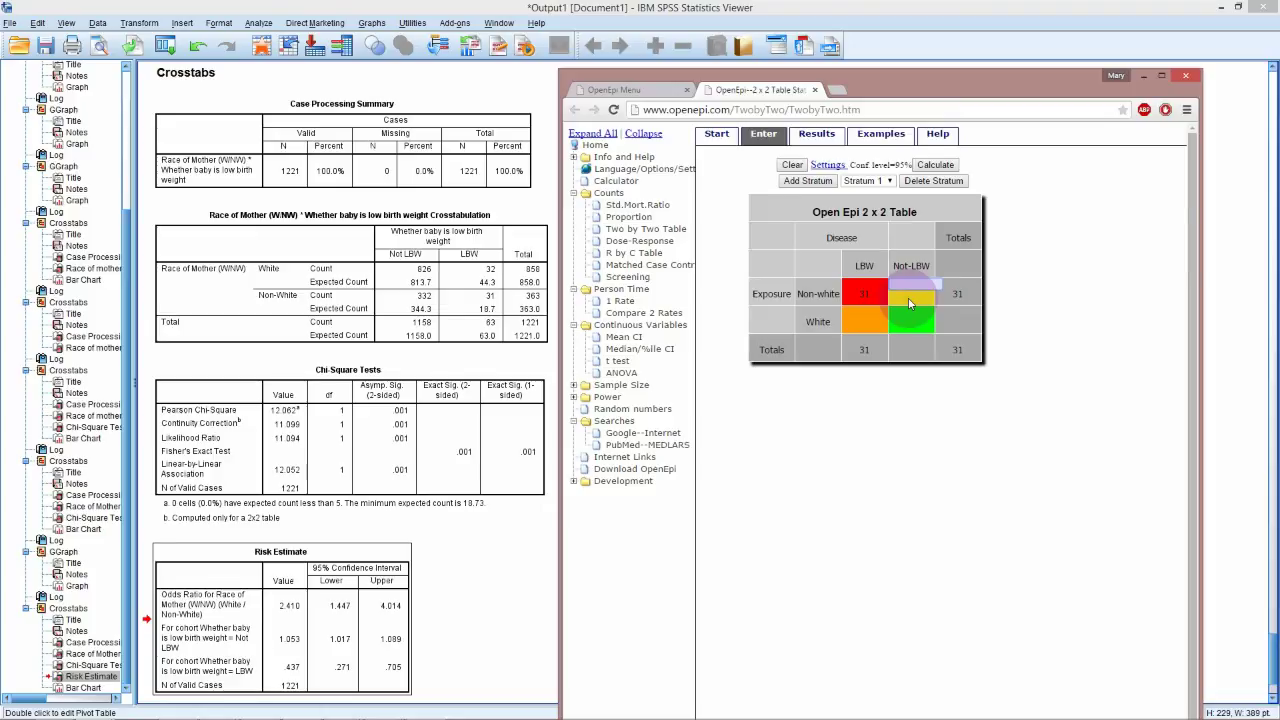
text(332)
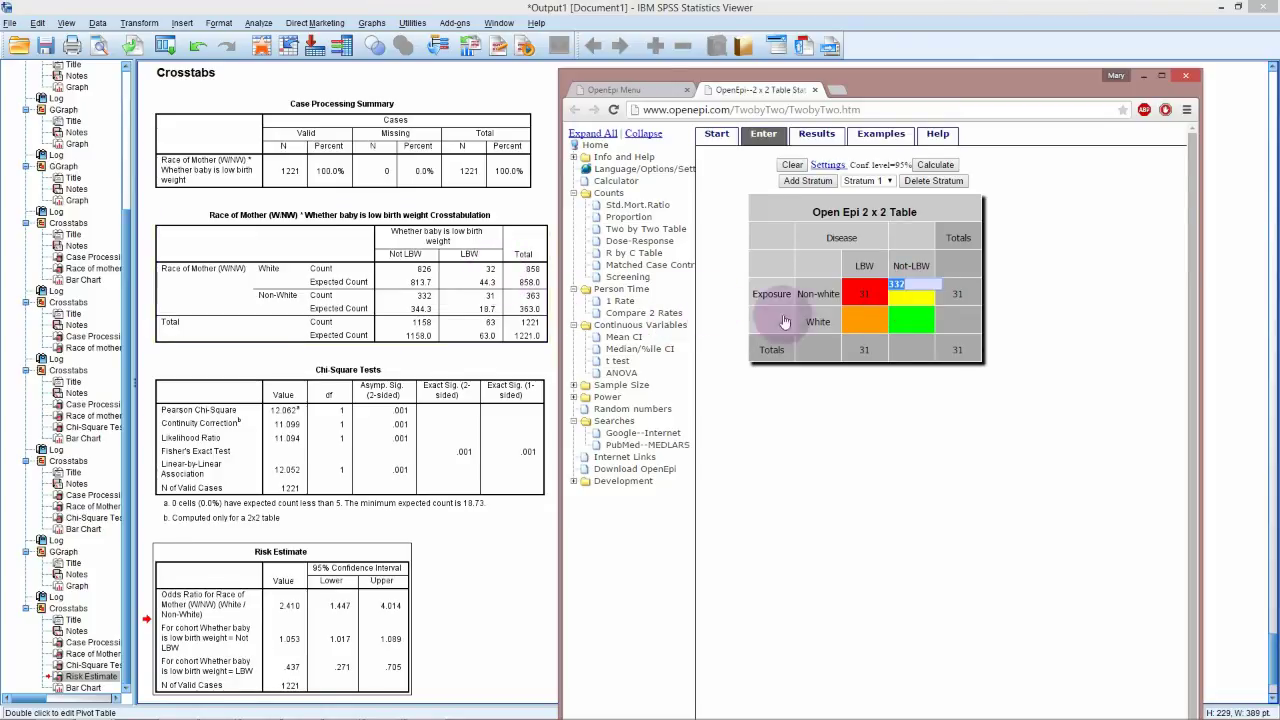
click(875, 323)
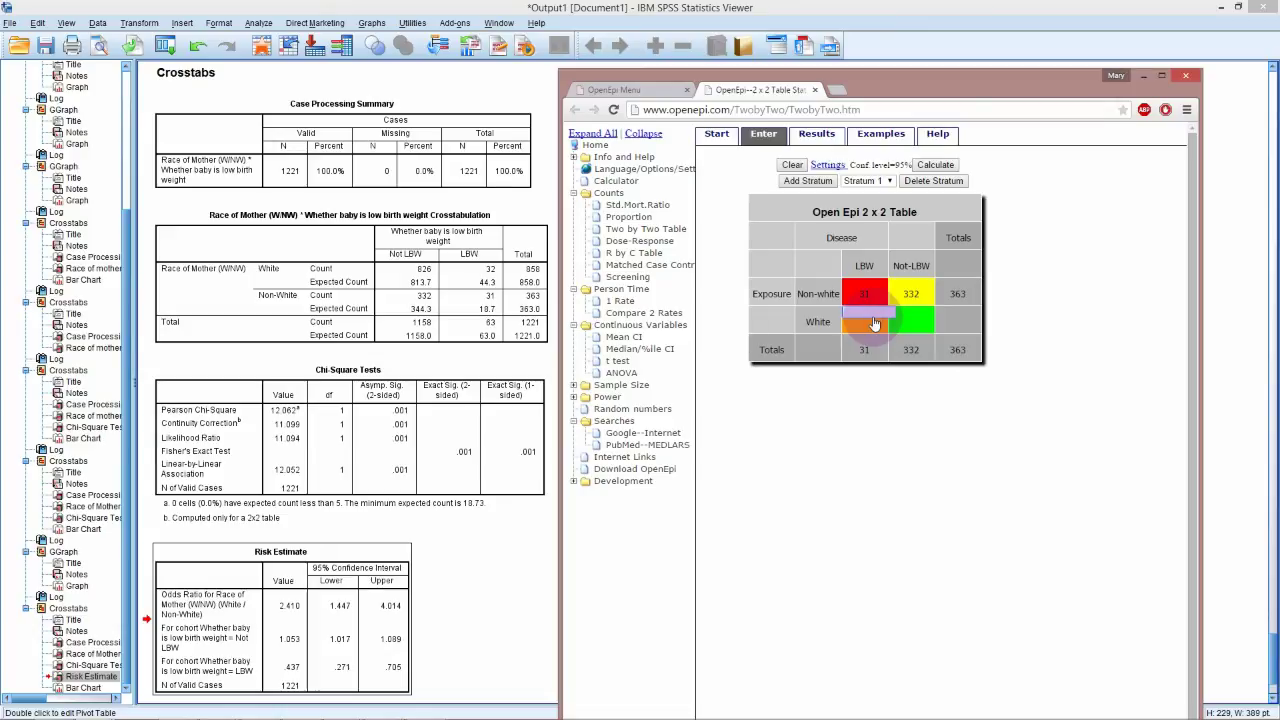
text(32)
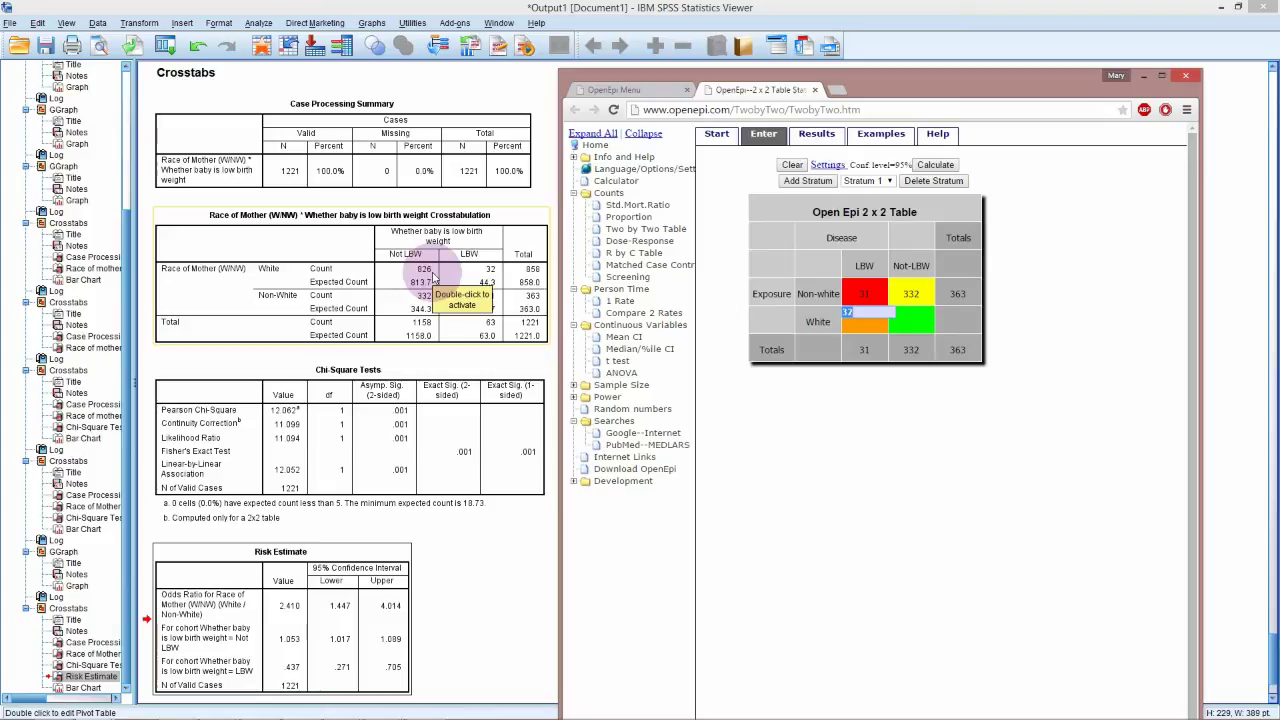
click(920, 333)
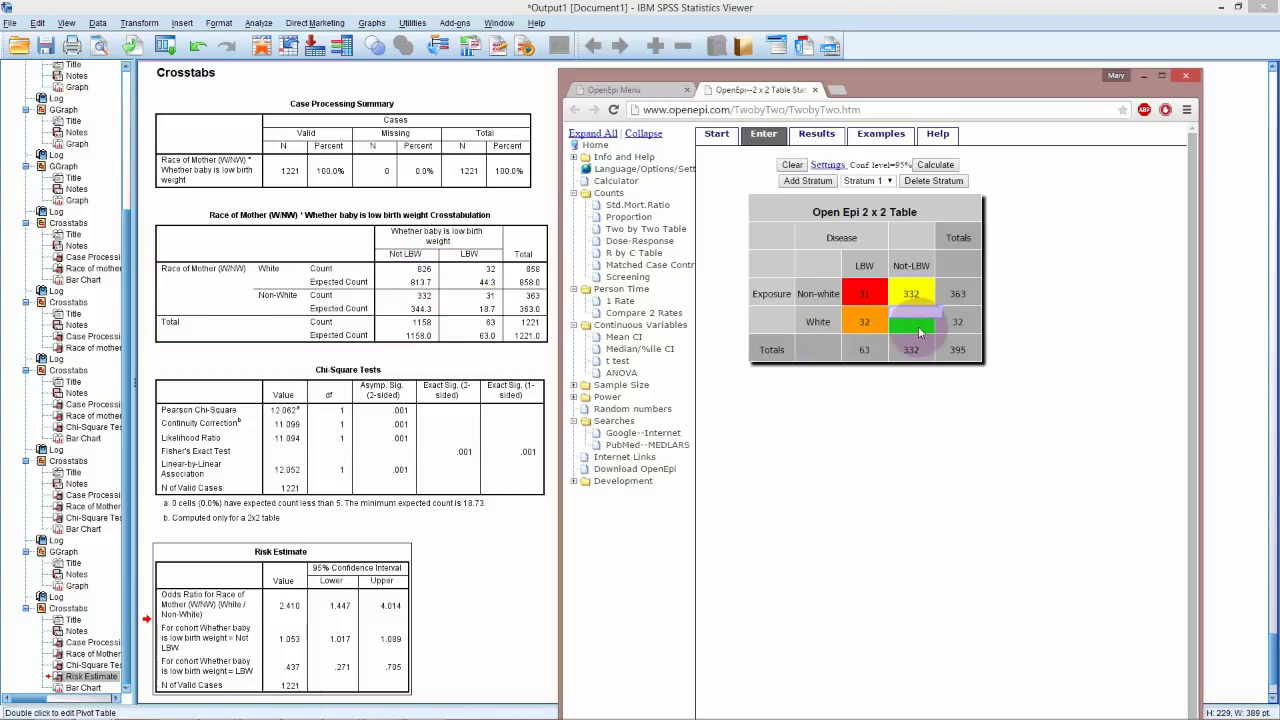
text(826)
Step: Compute the 2x2 results and scroll to the odds ratio 2.41 (1.447–4.014)
click(816, 133)
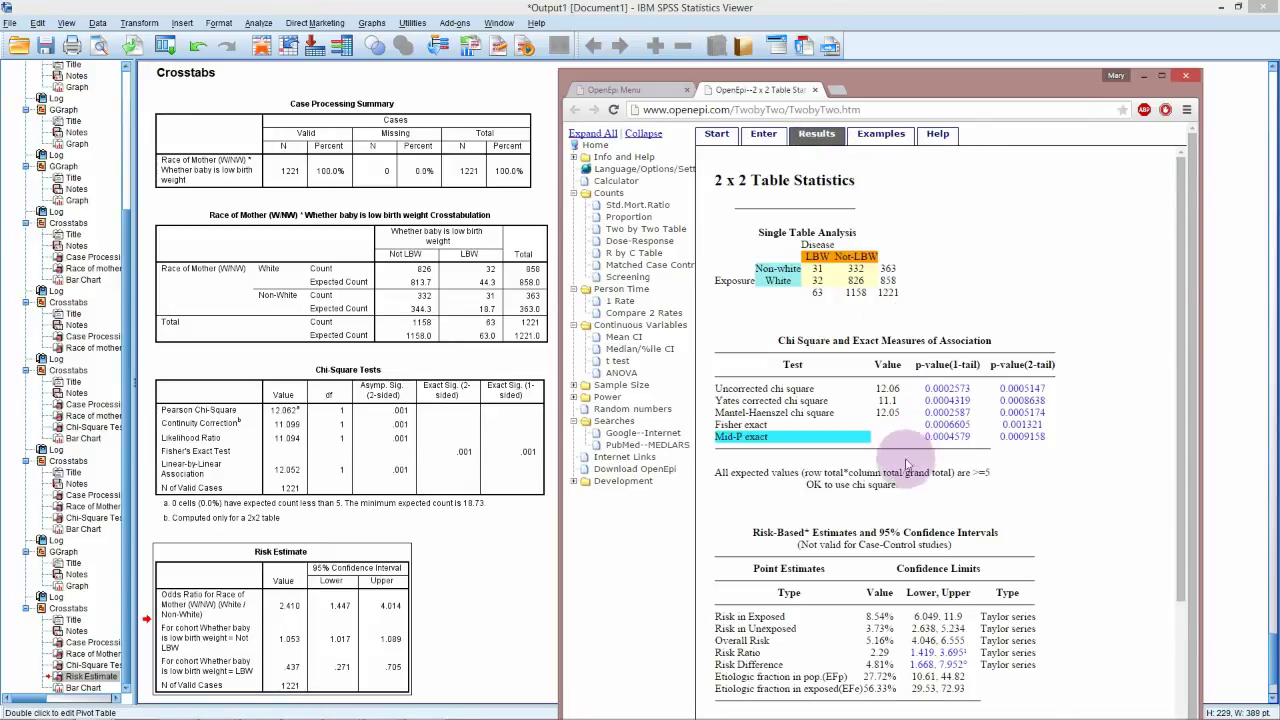
scroll(910, 460, down, 3)
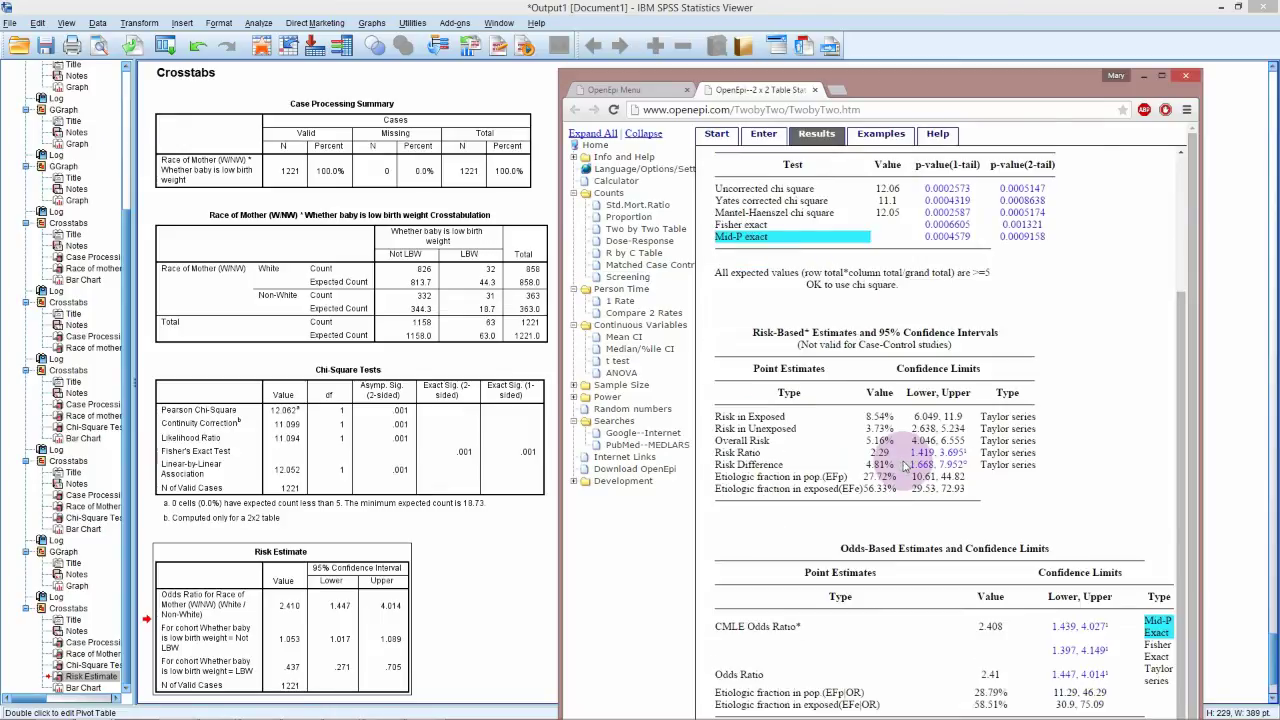
scroll(903, 466, down, 1)
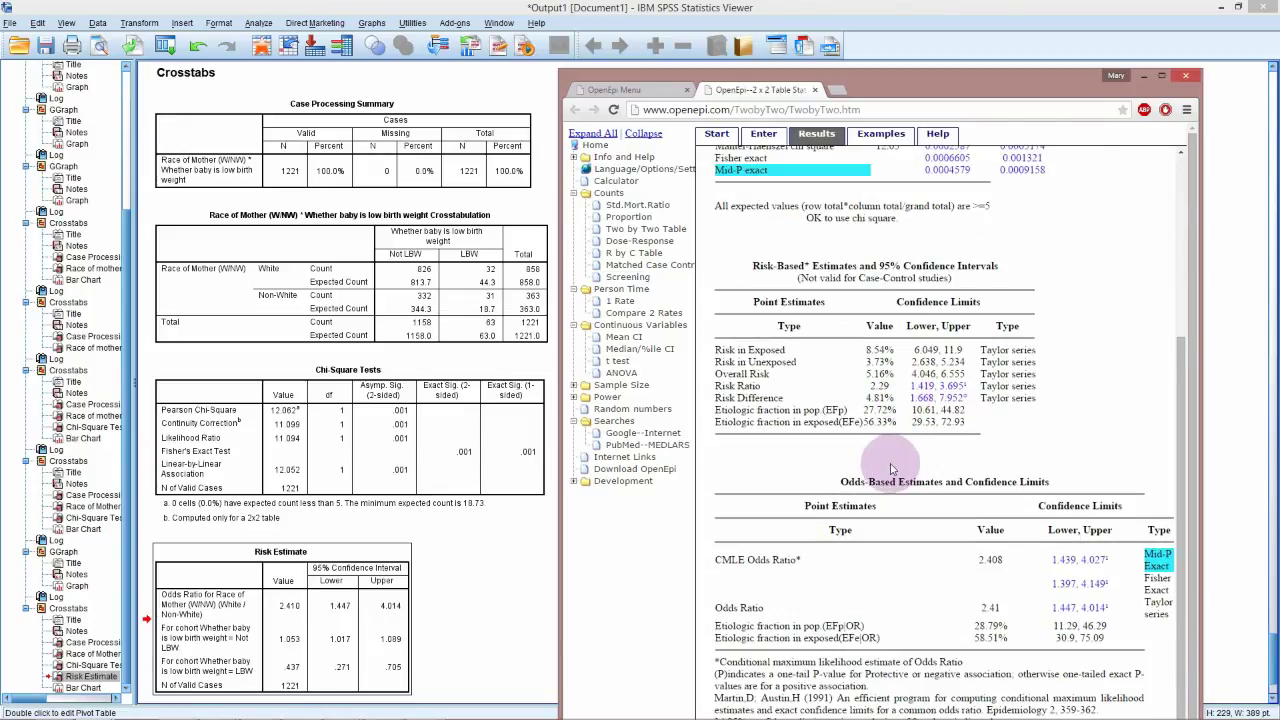
scroll(878, 350, up, 1)
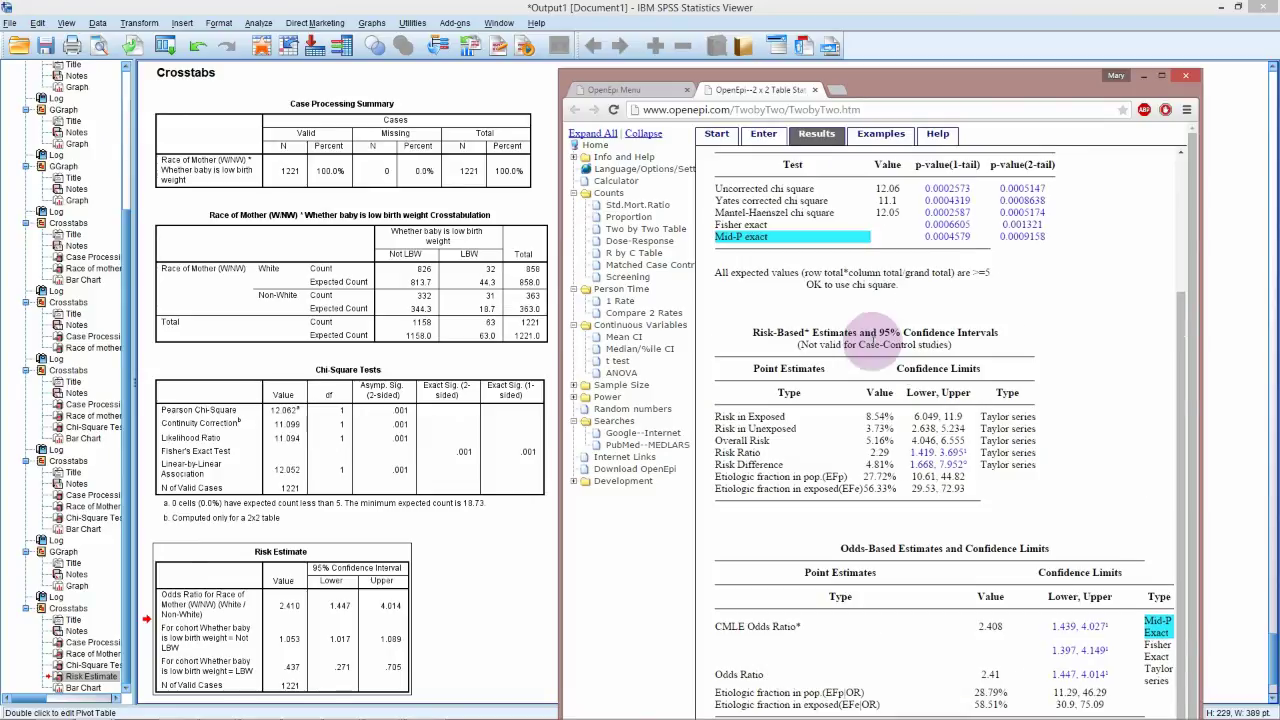
scroll(878, 335, up, 1)
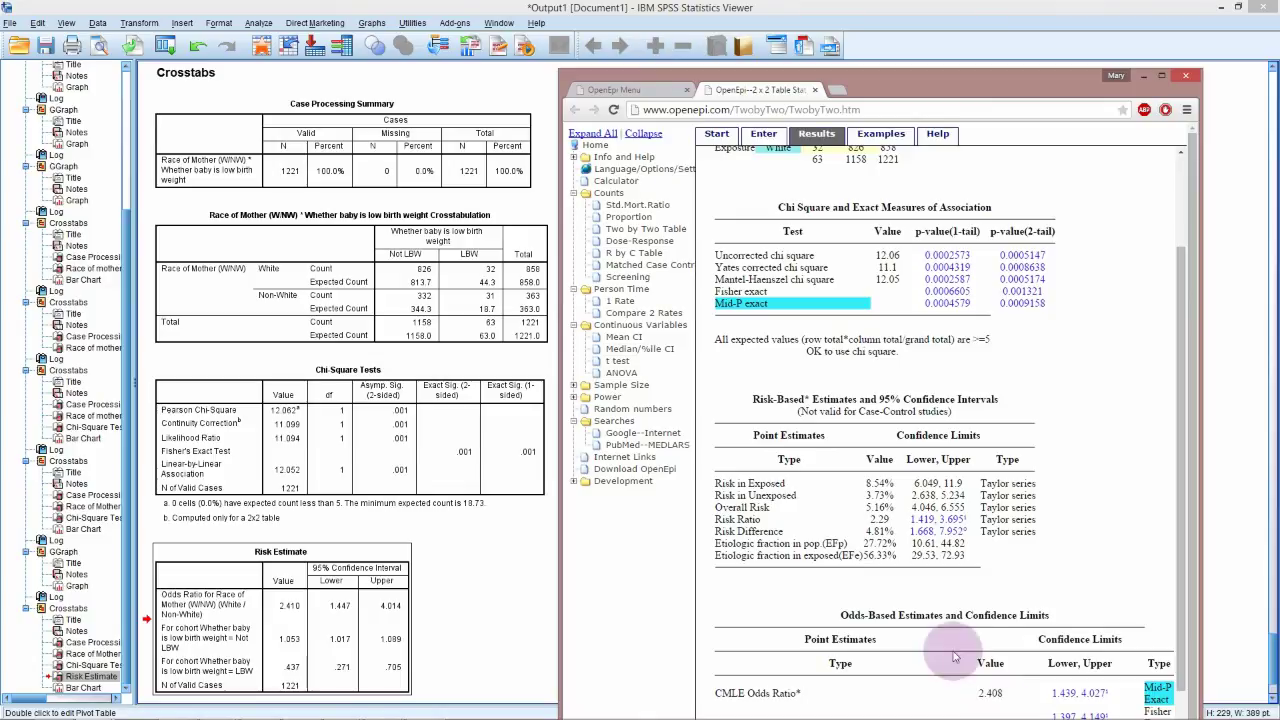
scroll(1000, 708, down, 2)
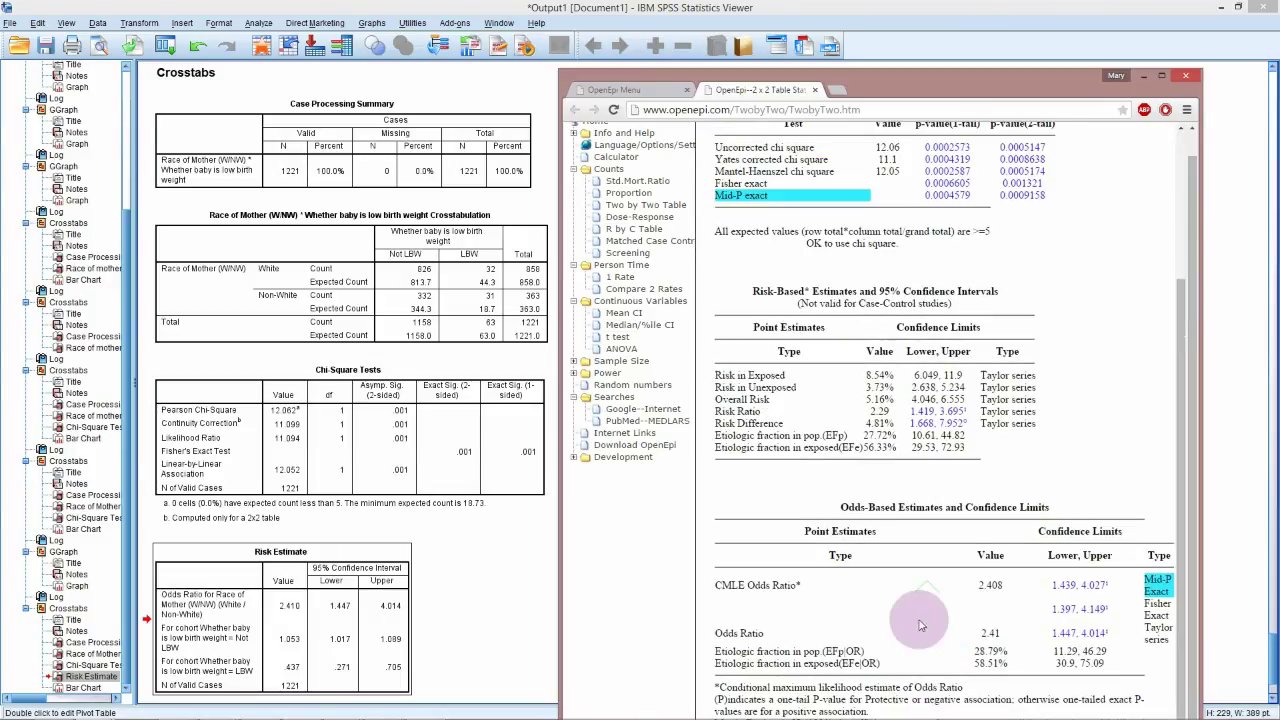